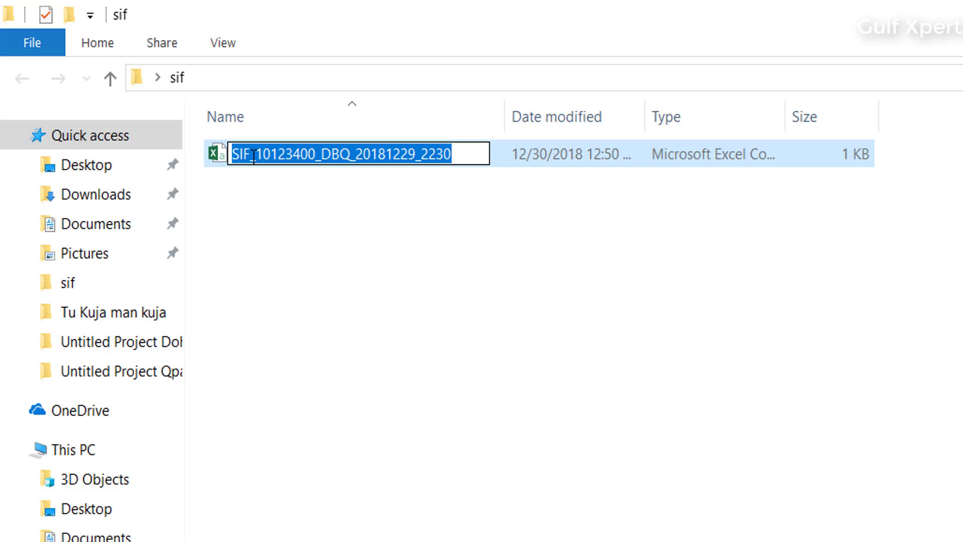
- Examine the parts of the SIF file name, from the employer ID and bank code to the creation date and time
click(254, 155)
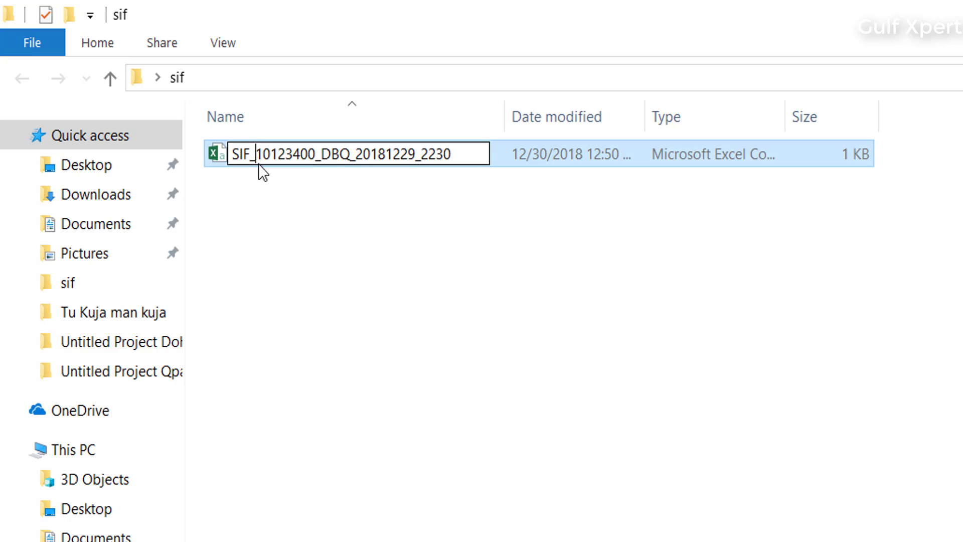
drag(257, 156, 314, 166)
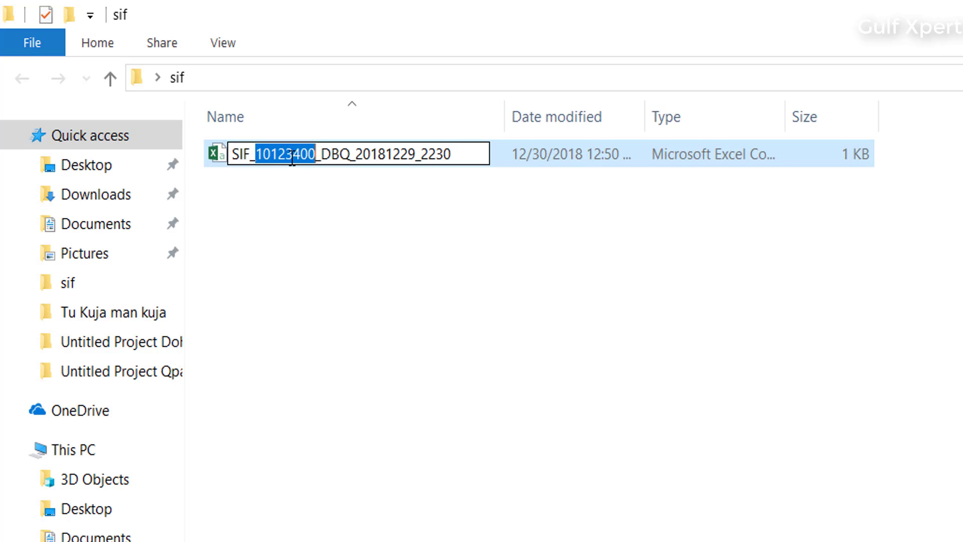
click(321, 153)
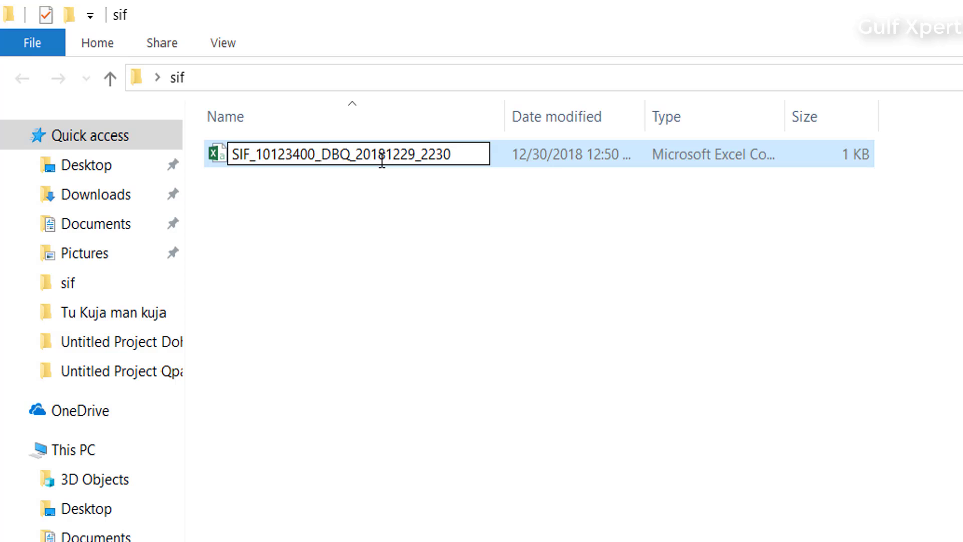
drag(355, 157, 415, 164)
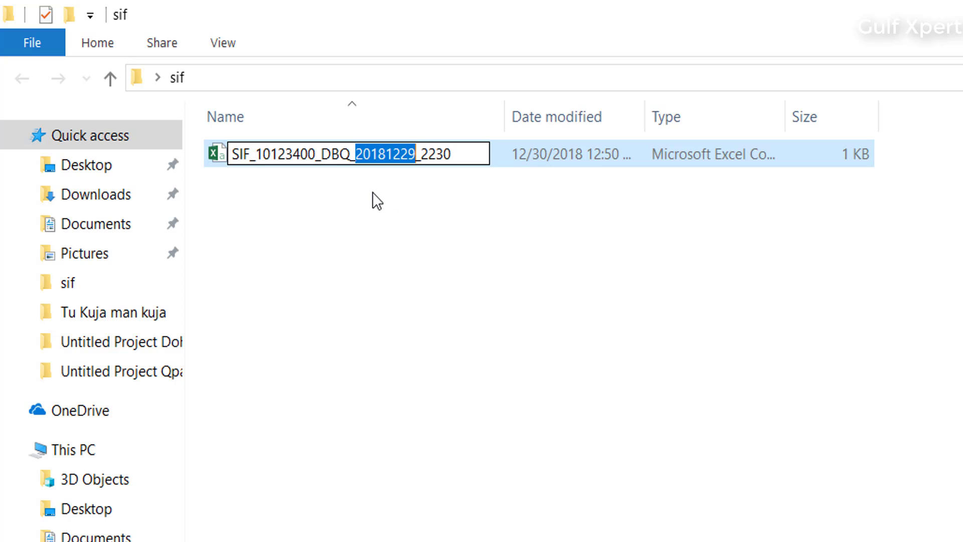
key(Return)
click(368, 149)
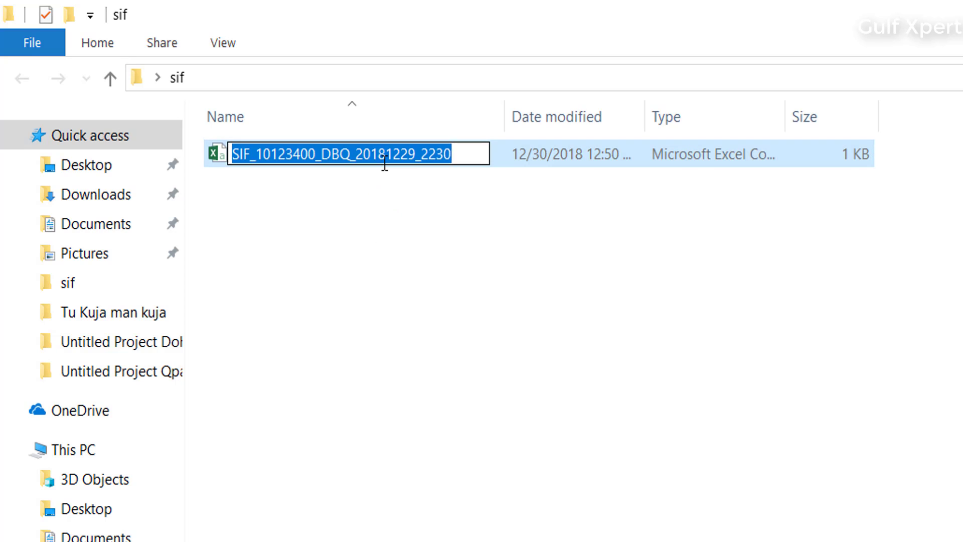
click(429, 162)
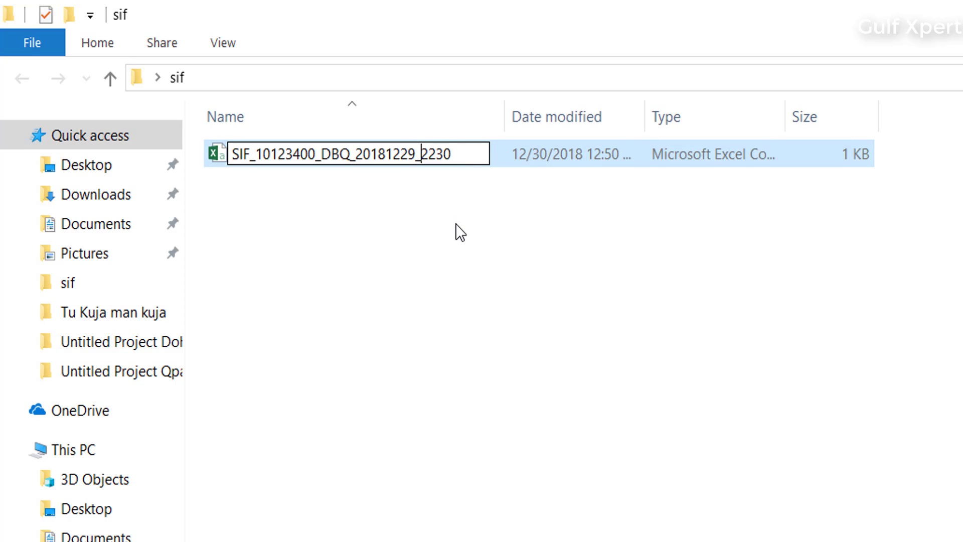
click(438, 227)
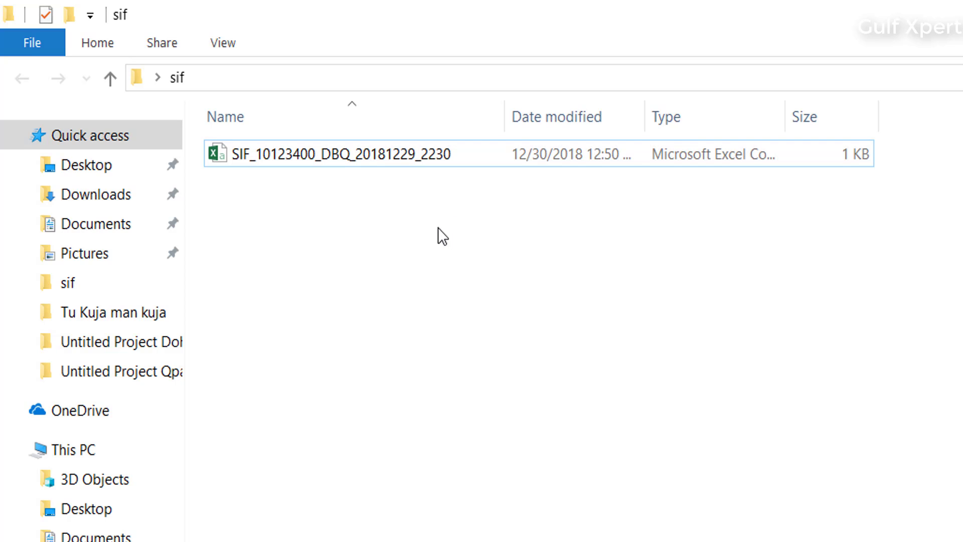
- Open the SIF file in Excel and fit the widths of its data columns to their contents
double_click(419, 156)
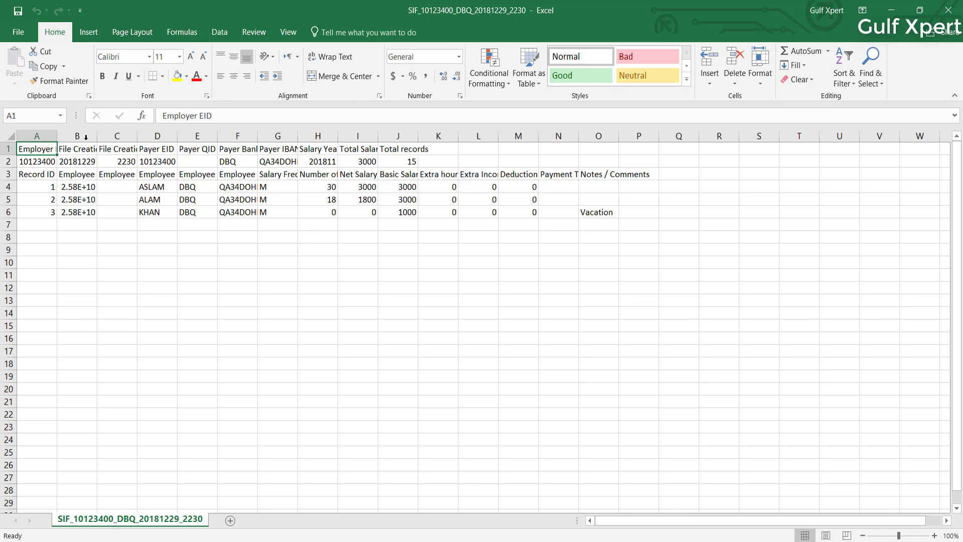
double_click(56, 136)
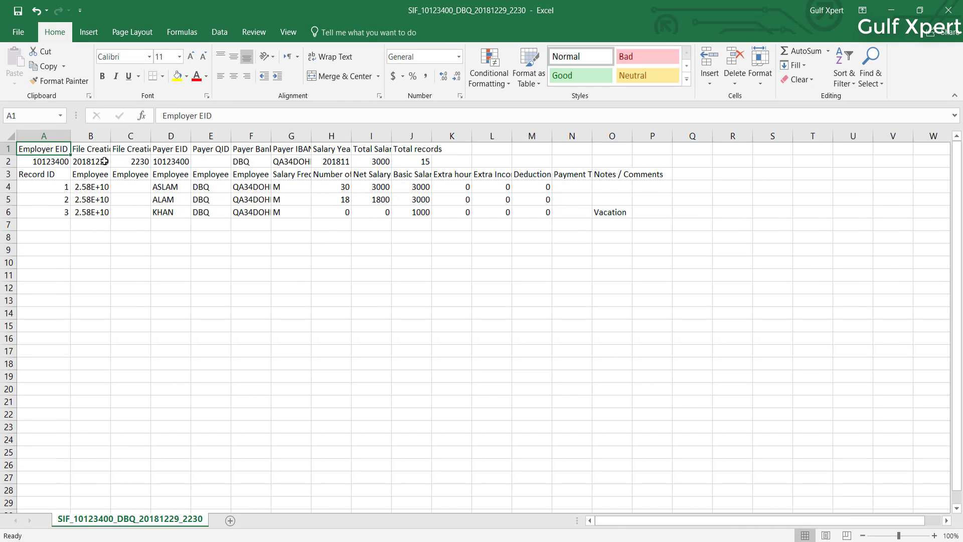
double_click(111, 136)
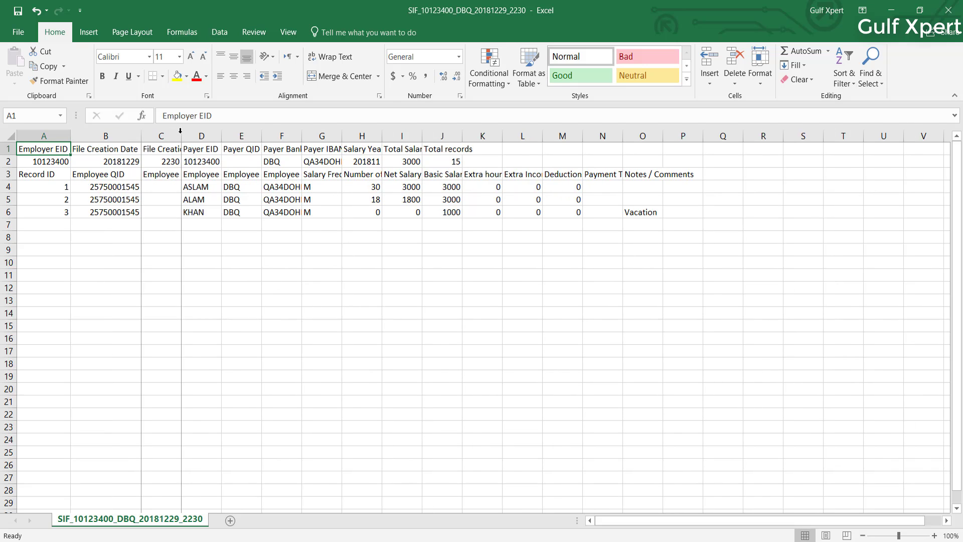
double_click(181, 136)
double_click(252, 136)
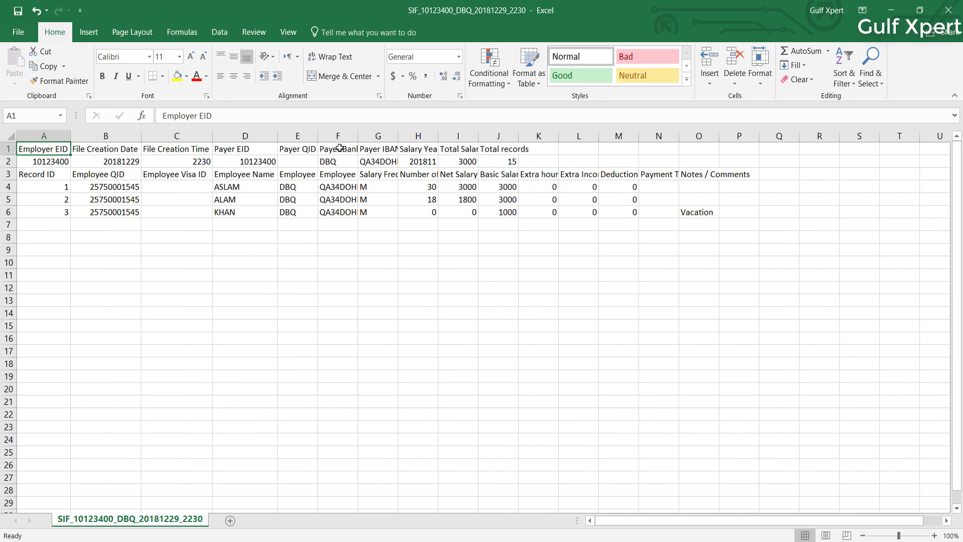
double_click(320, 134)
double_click(426, 136)
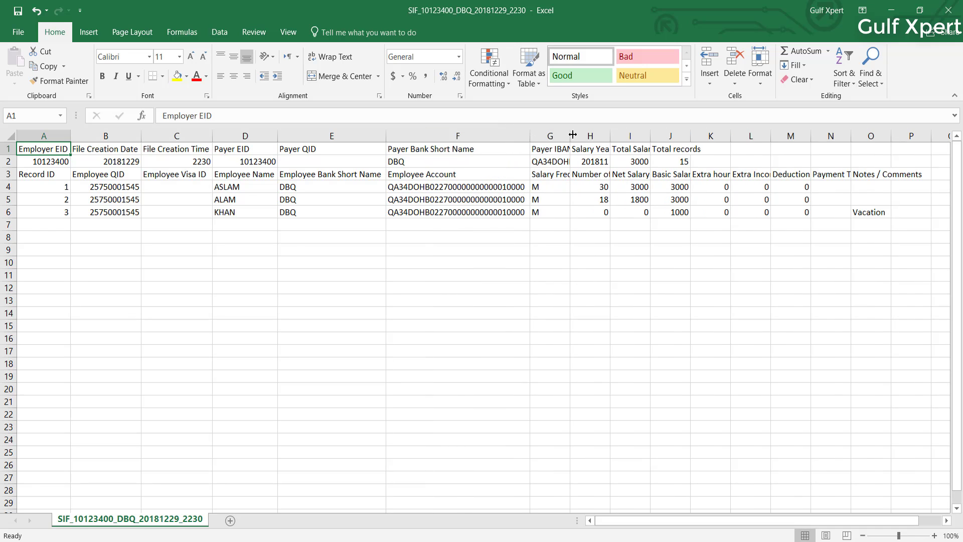
double_click(572, 135)
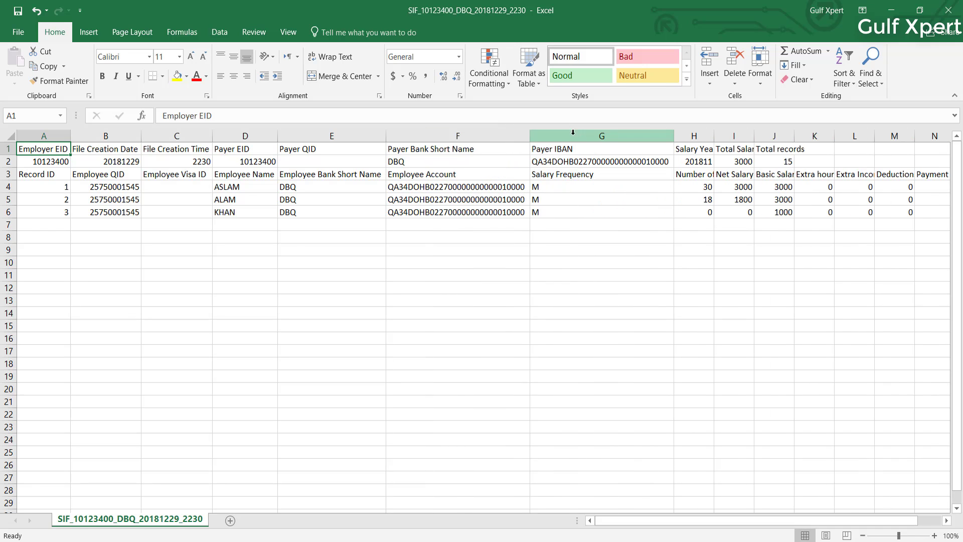
double_click(713, 135)
double_click(809, 135)
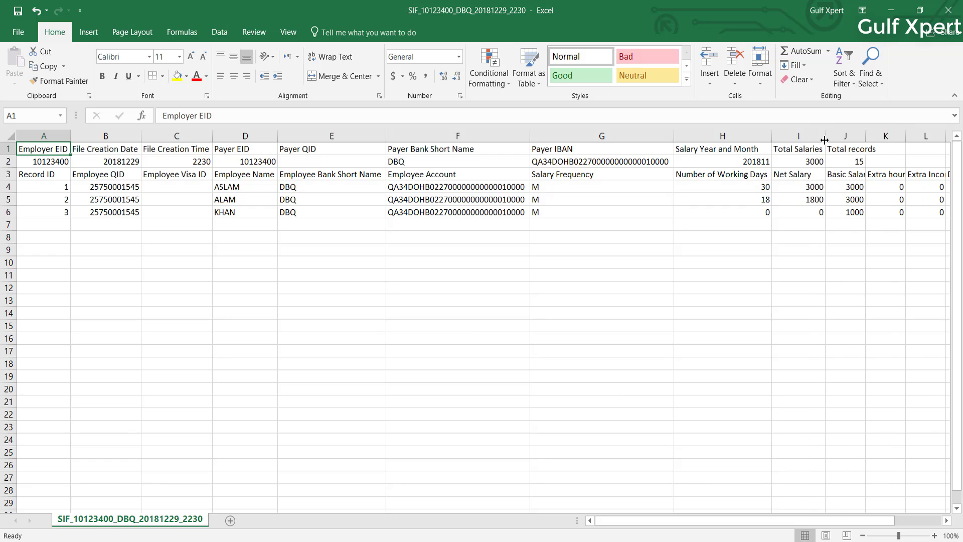
double_click(866, 135)
click(852, 136)
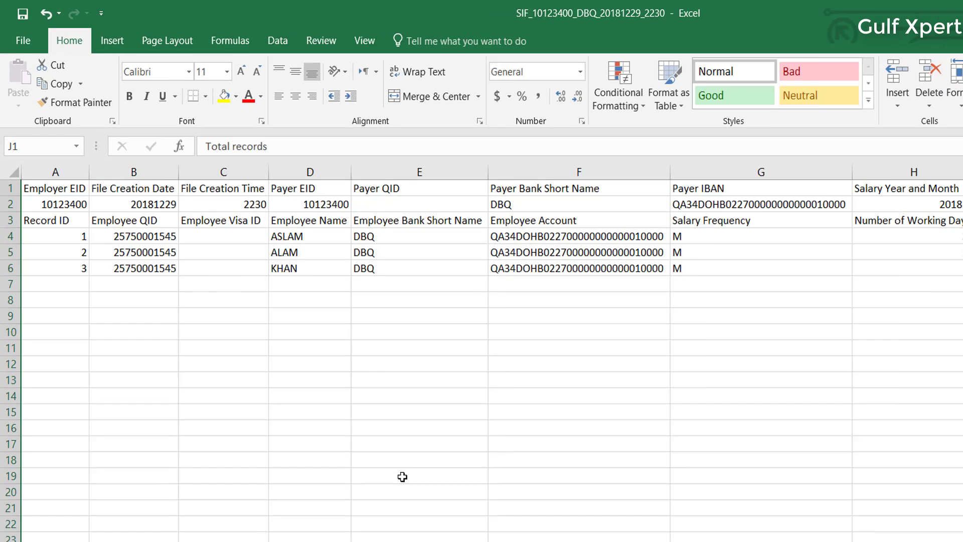
- Examine the employer EID, file creation date and time, payer EID and payer QID fields in the first two rows
key(ctrl+Home)
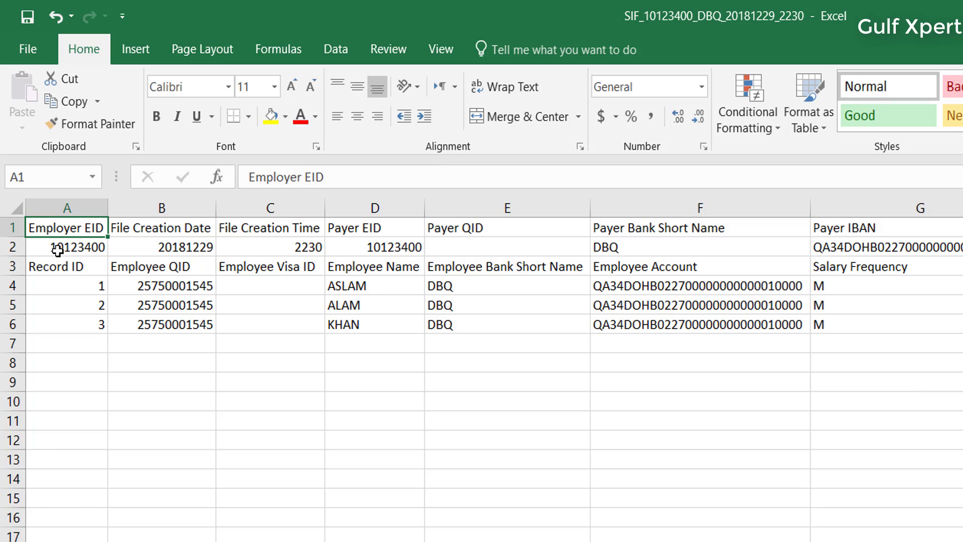
click(58, 249)
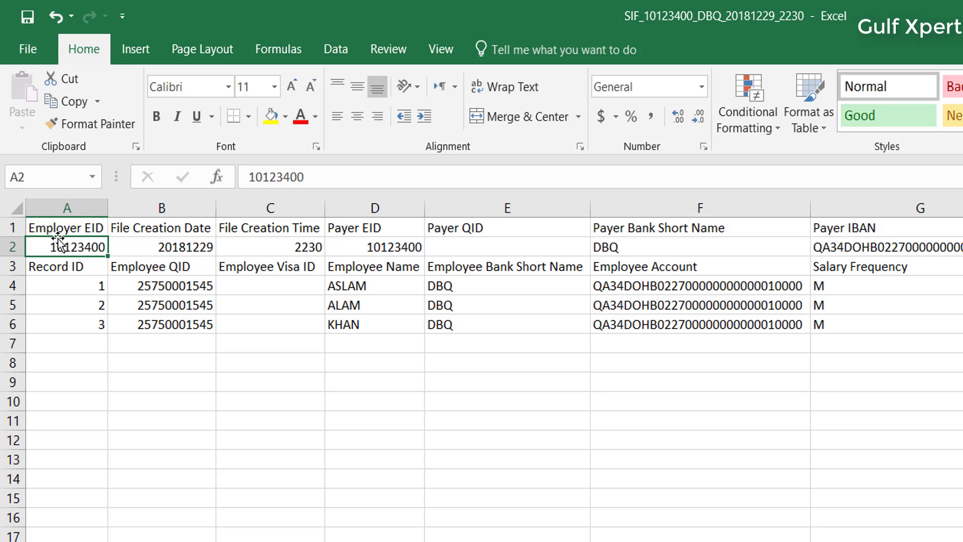
drag(56, 228, 54, 248)
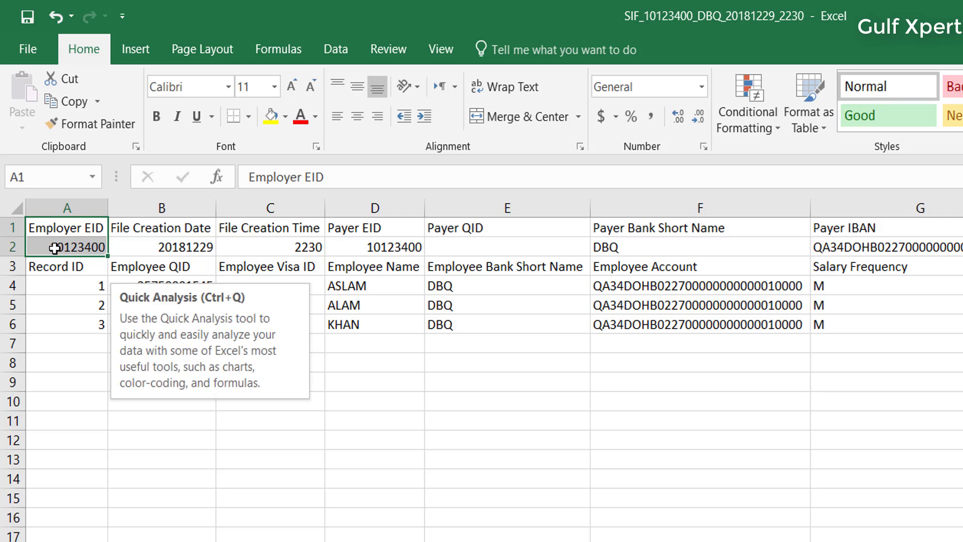
click(55, 249)
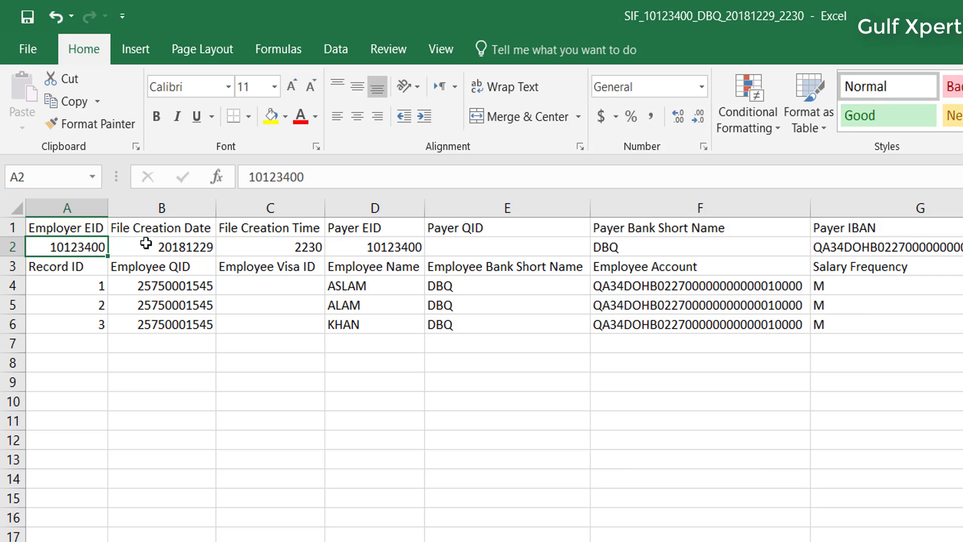
click(179, 233)
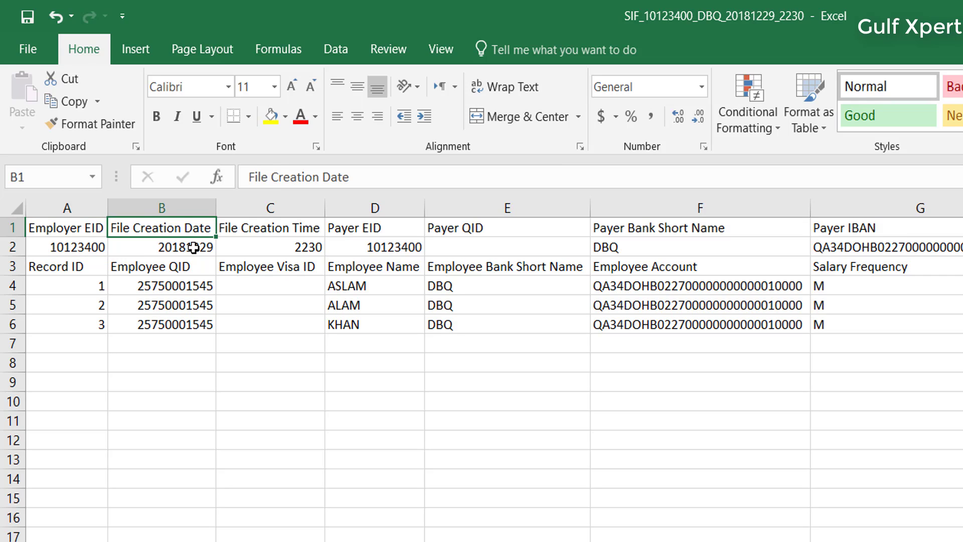
click(194, 247)
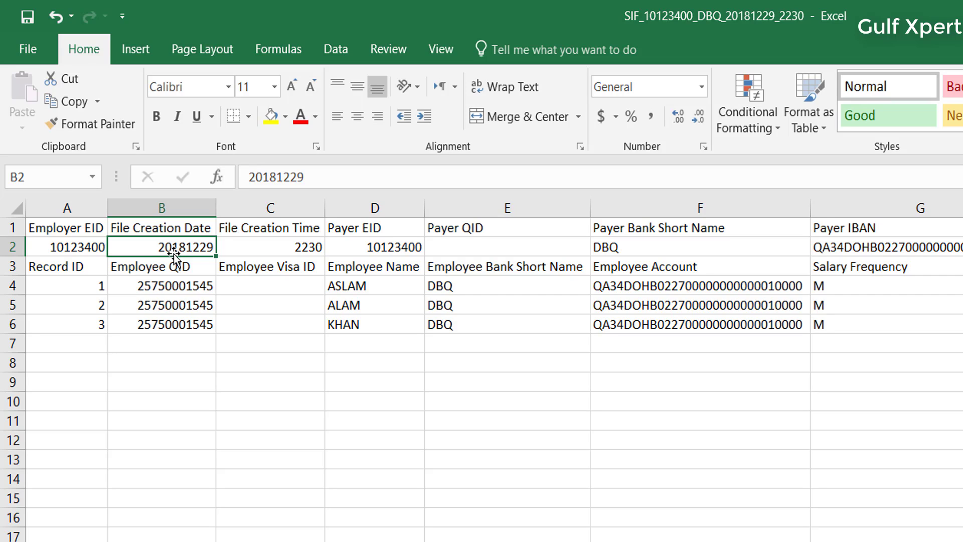
click(274, 249)
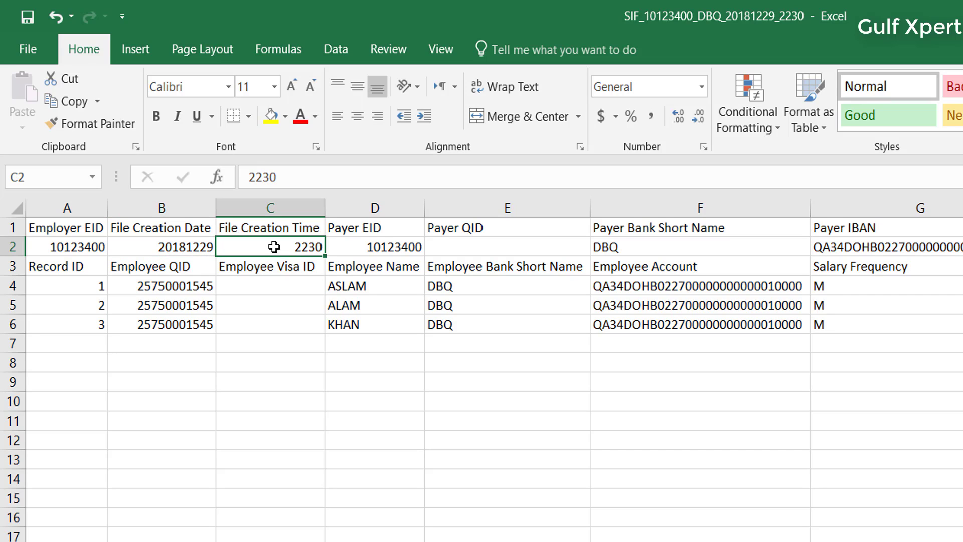
click(366, 247)
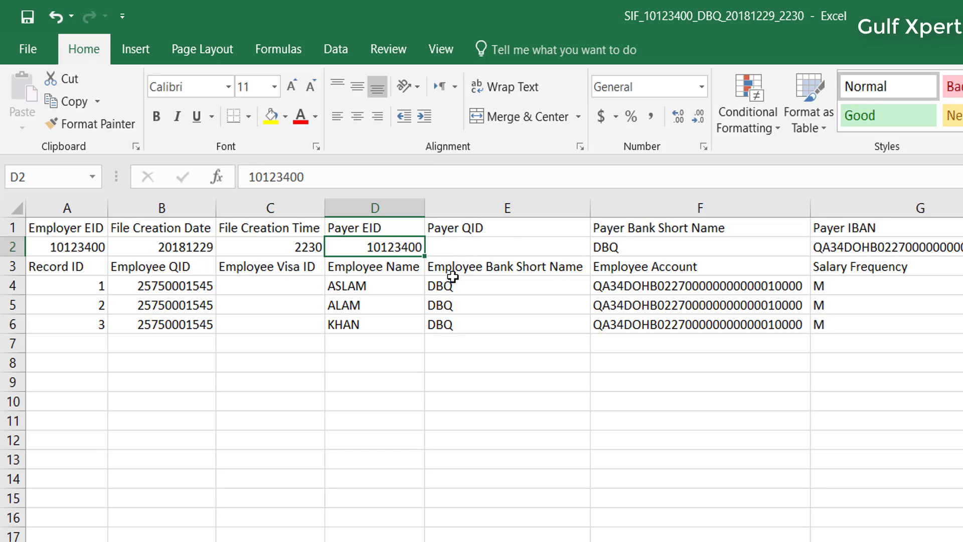
click(511, 229)
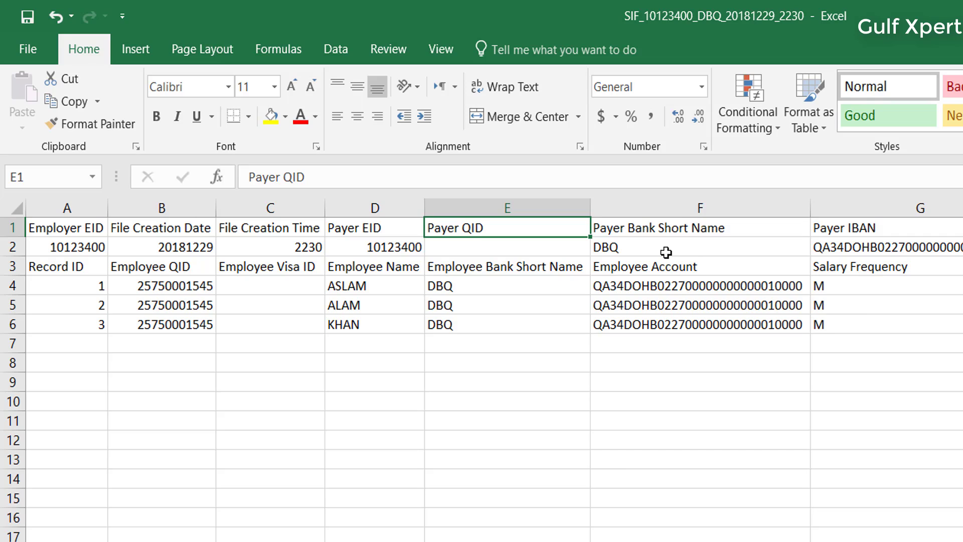
- Review the payer bank short name, payer IBAN, and salary year and month fields in the first two rows
key(Right)
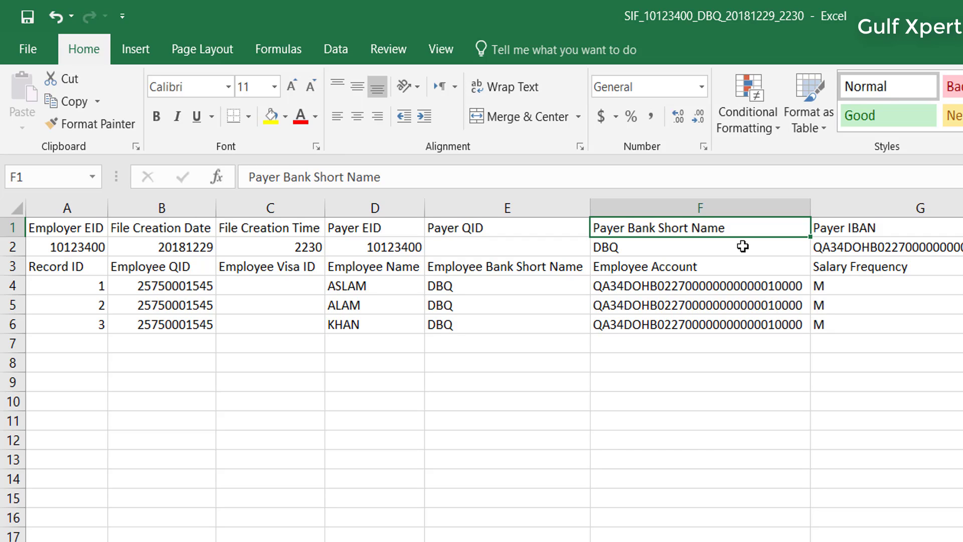
click(634, 249)
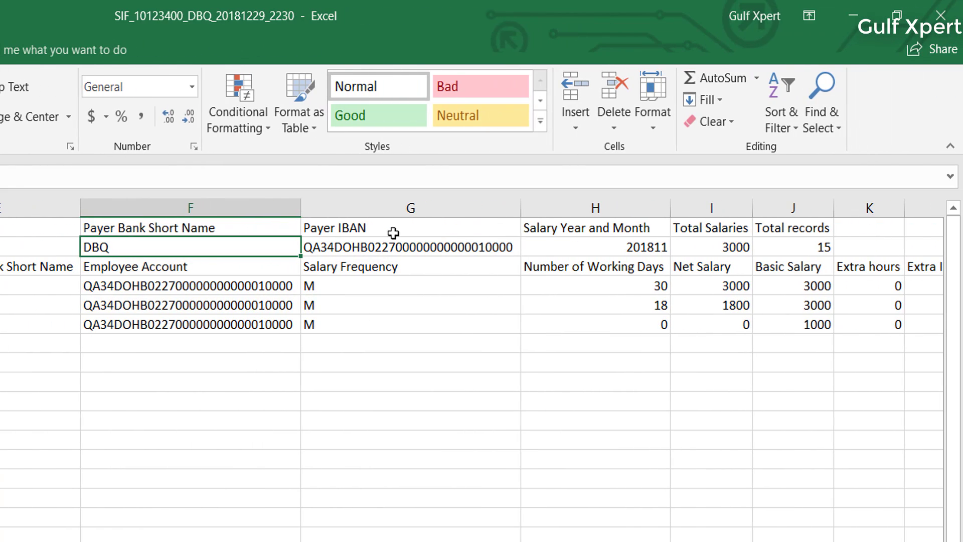
click(392, 233)
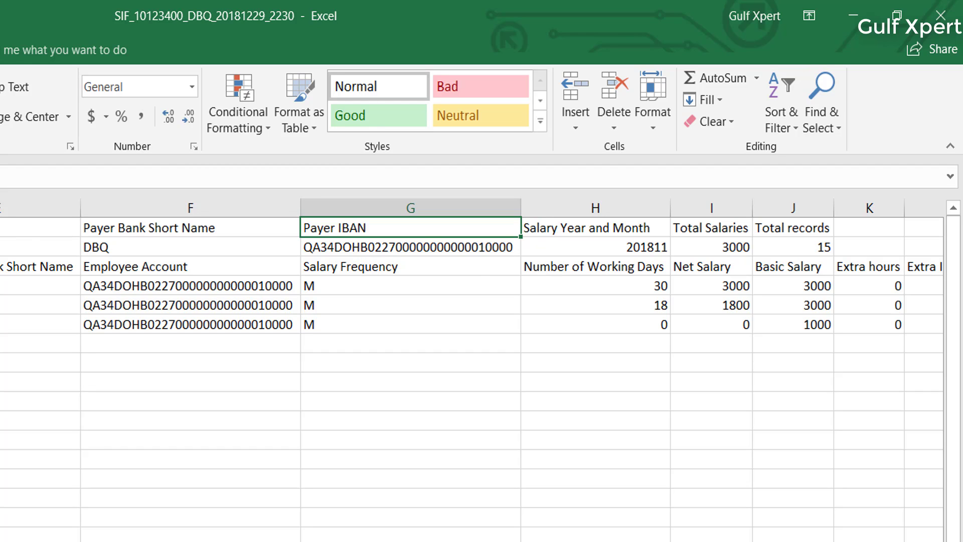
scroll(472, 371, right, 2)
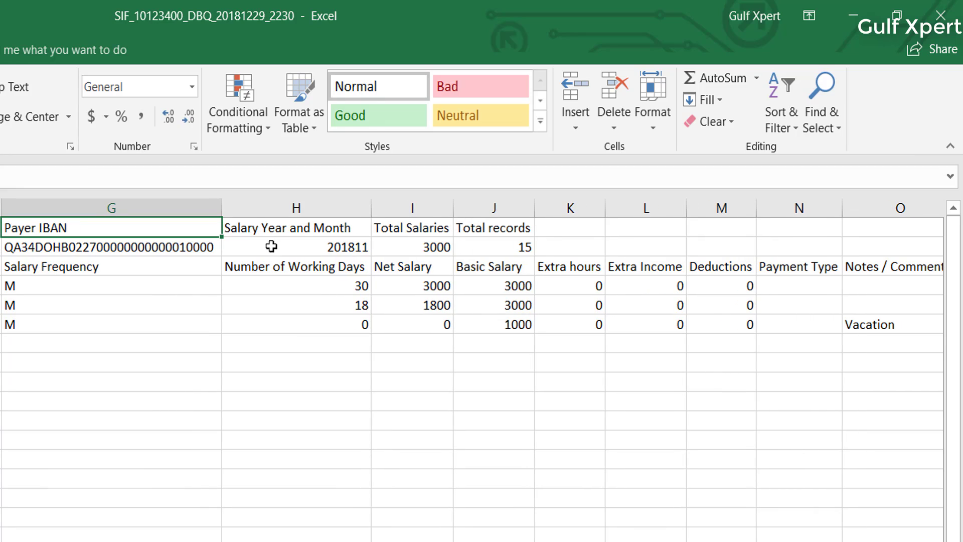
click(322, 229)
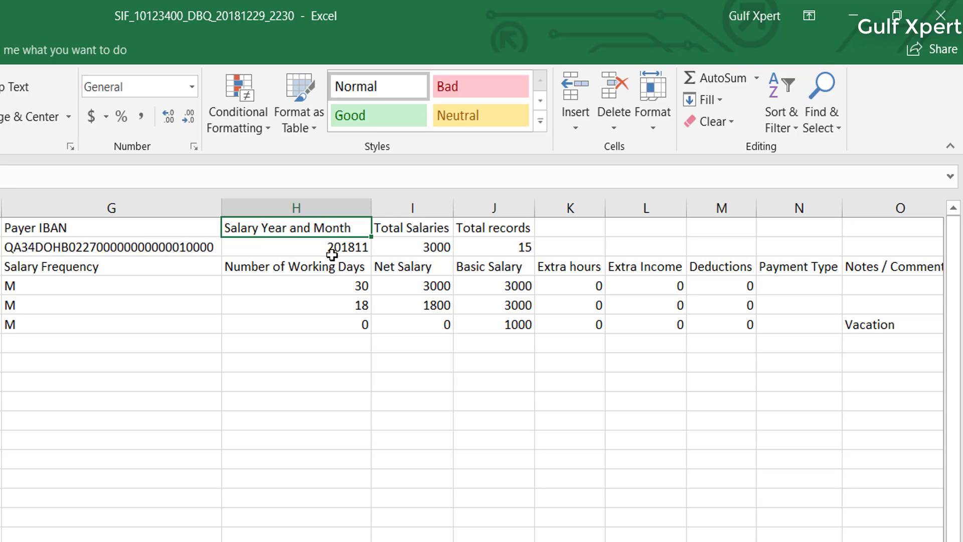
click(331, 255)
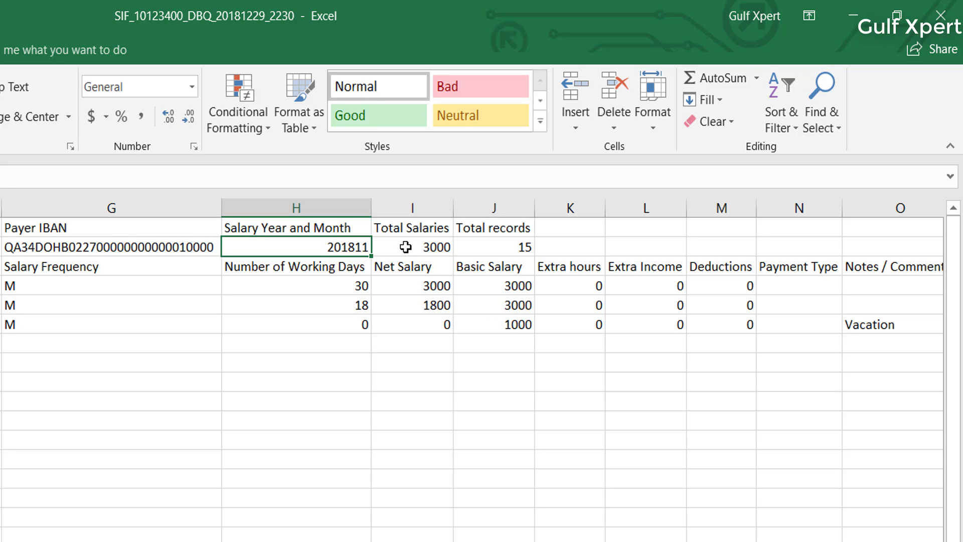
- Review the total salaries, salary frequency and working days entries, and open the total records value in J2 for editing
click(405, 249)
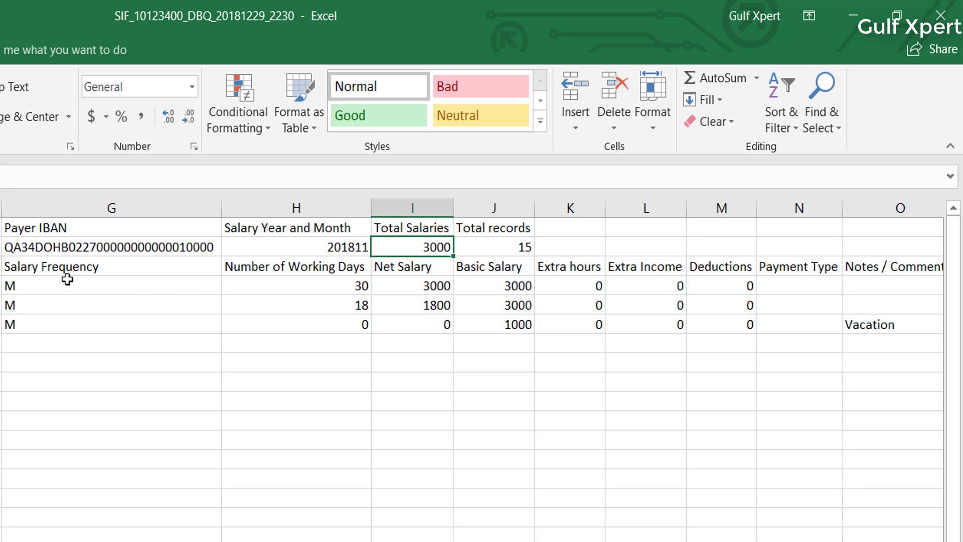
drag(66, 284, 60, 438)
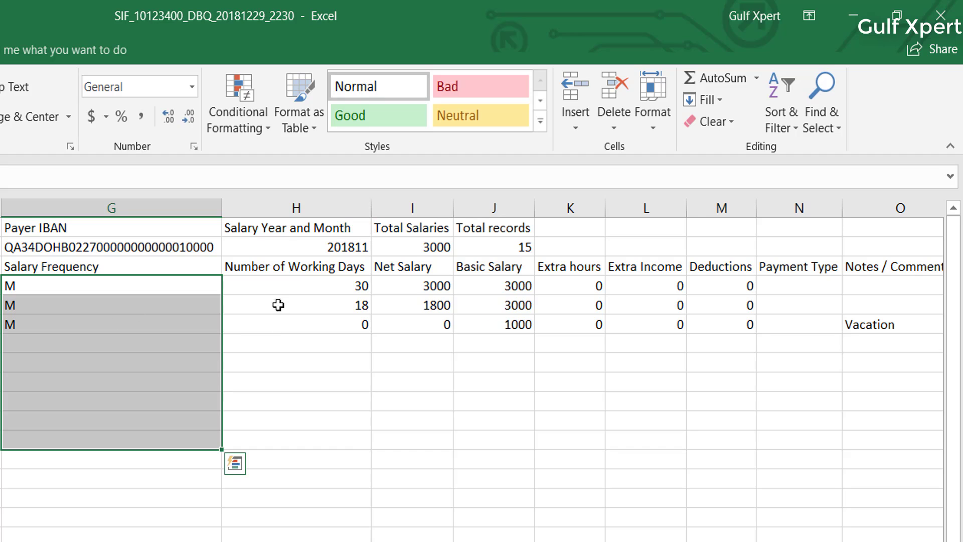
drag(275, 278, 297, 430)
click(438, 247)
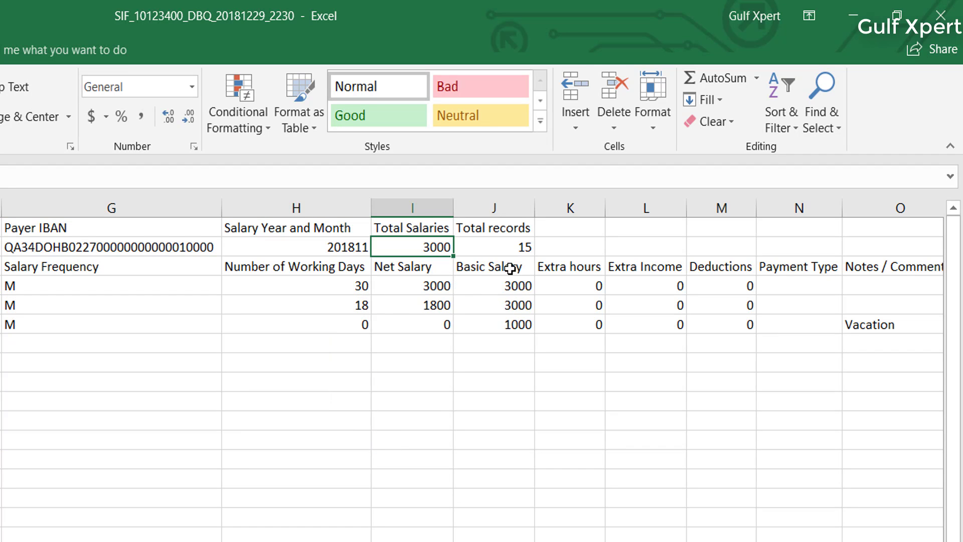
click(501, 243)
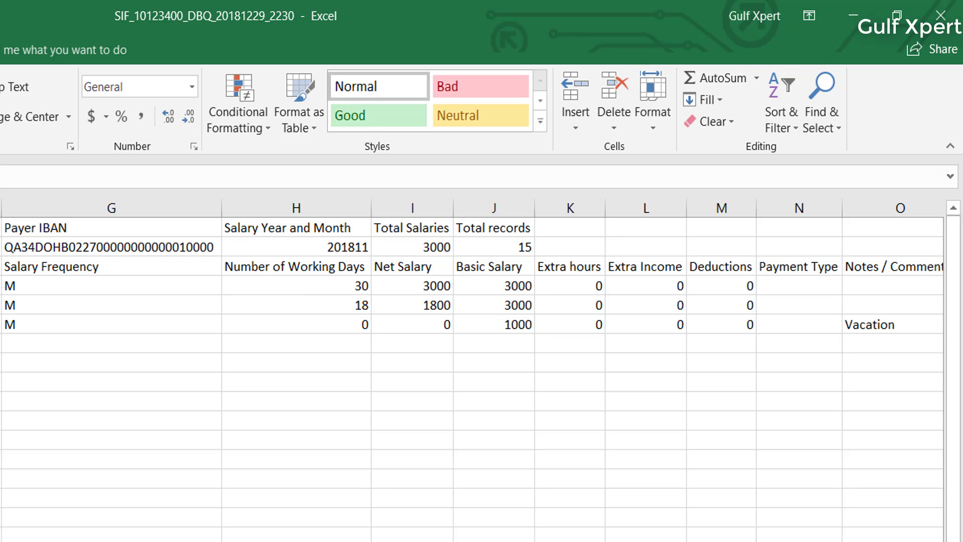
click(480, 248)
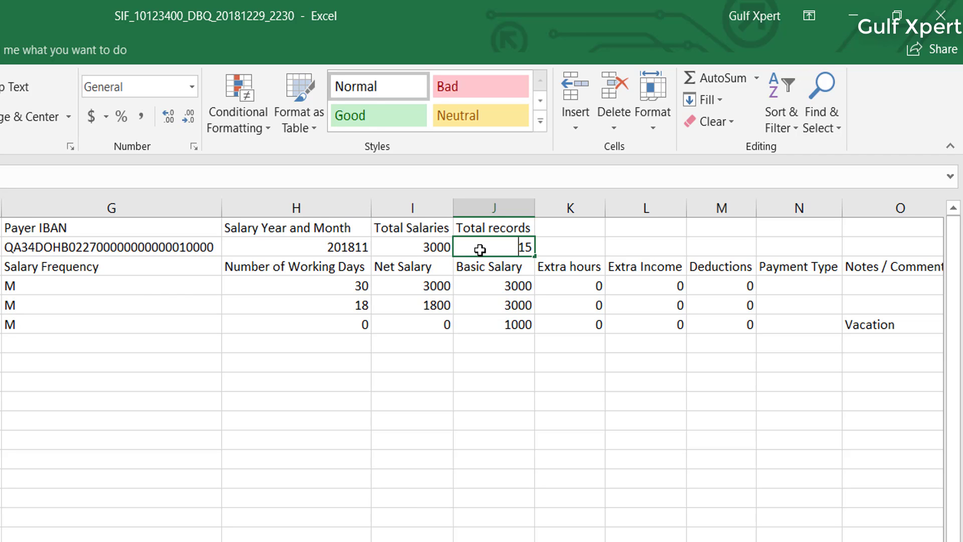
- Set the total records value in J2 to 3 and check the Record ID column of the employee rows
text(3)
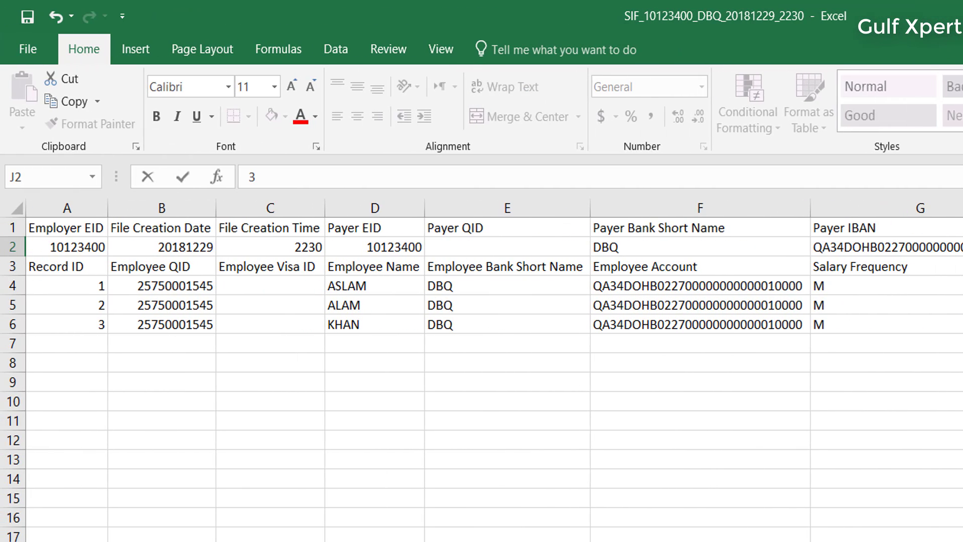
click(77, 269)
click(87, 290)
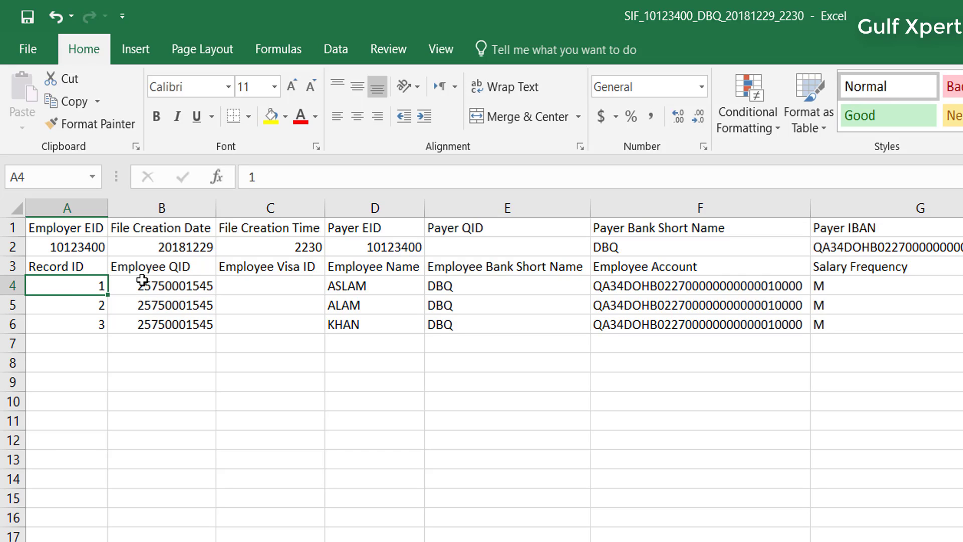
- Examine the Employee QID and Employee Visa ID fields of the employee records in rows 4 to 6
drag(184, 282, 188, 323)
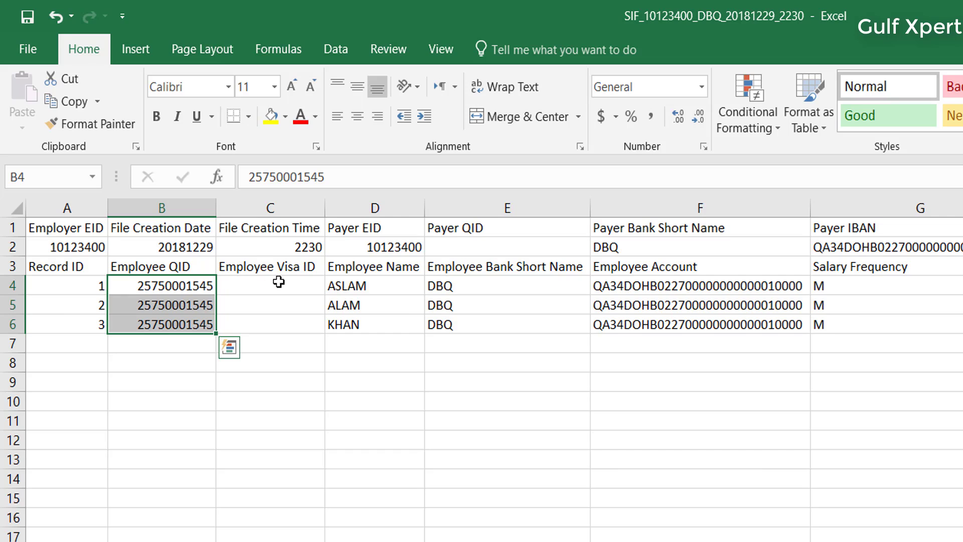
drag(303, 284, 278, 293)
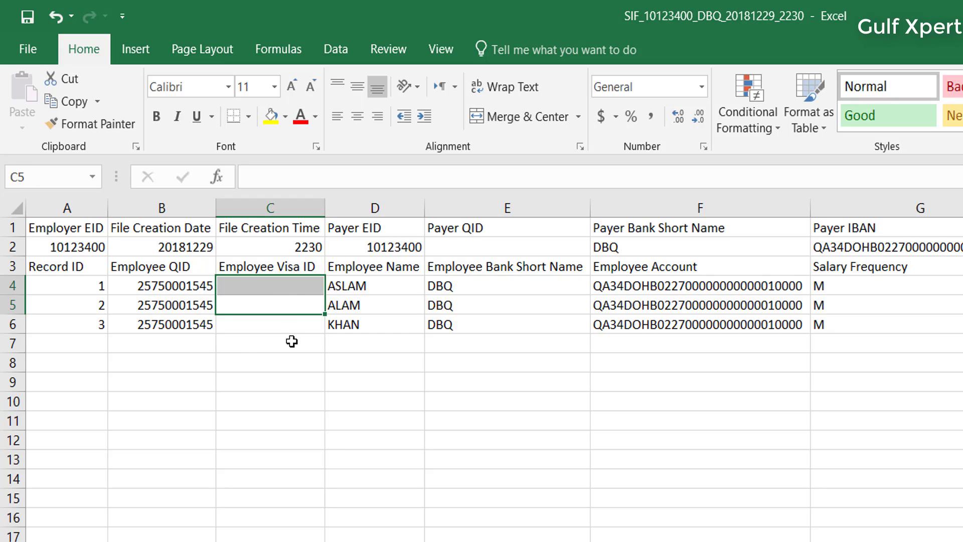
click(292, 341)
click(273, 286)
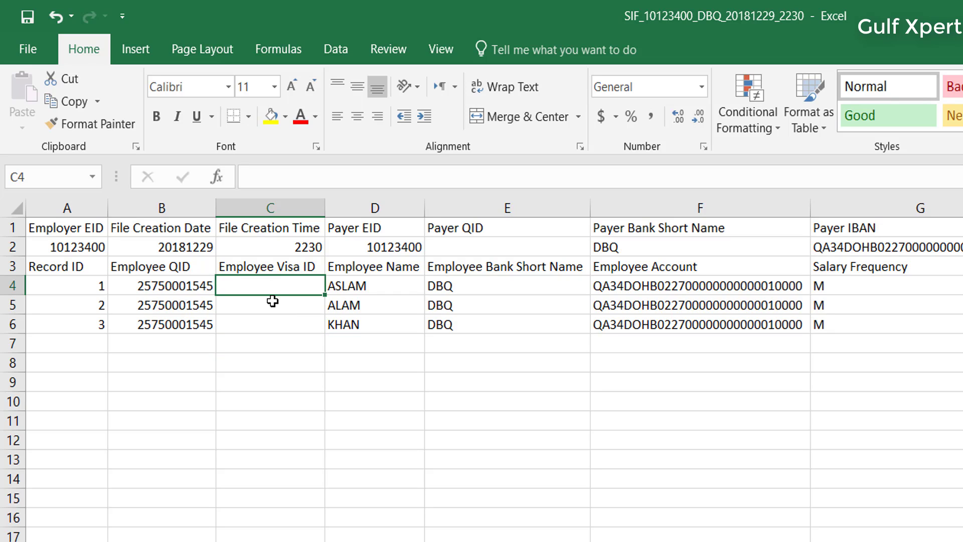
click(269, 308)
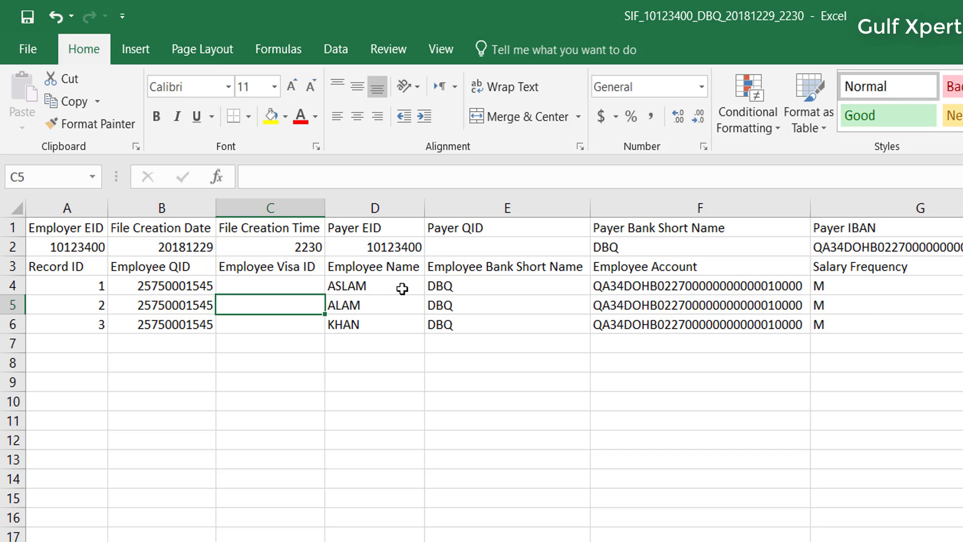
- Review the employee name, employee bank short name and employee account fields for the three records
drag(400, 287, 404, 324)
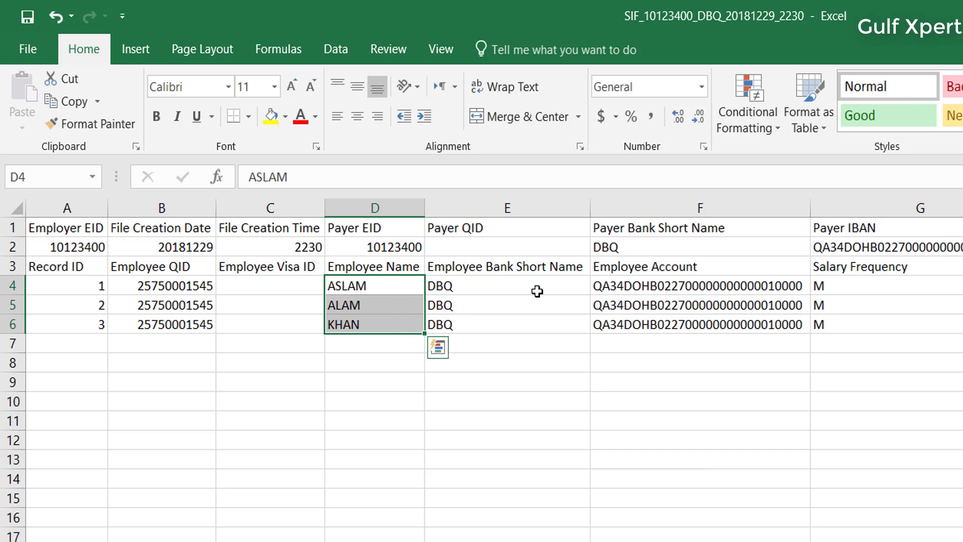
drag(529, 284, 525, 323)
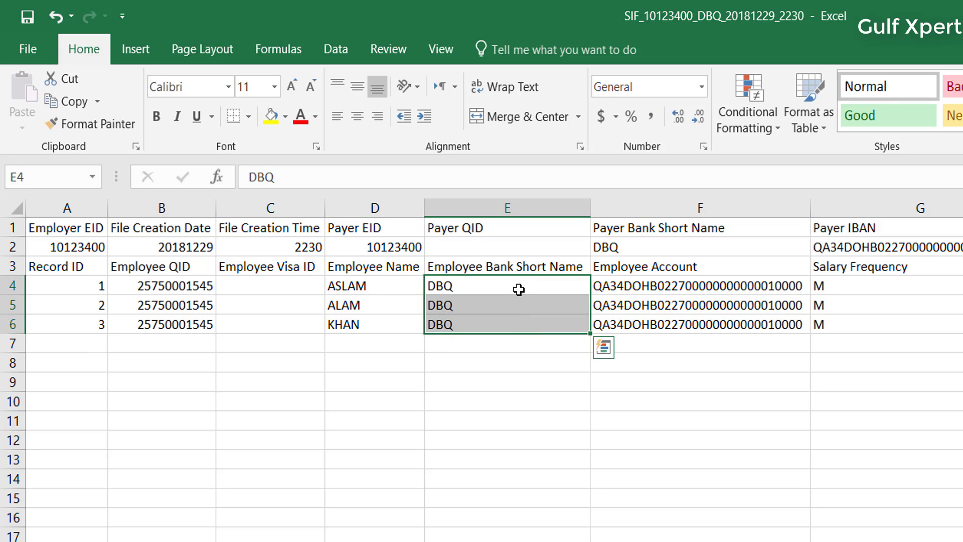
drag(518, 290, 517, 324)
drag(679, 283, 684, 325)
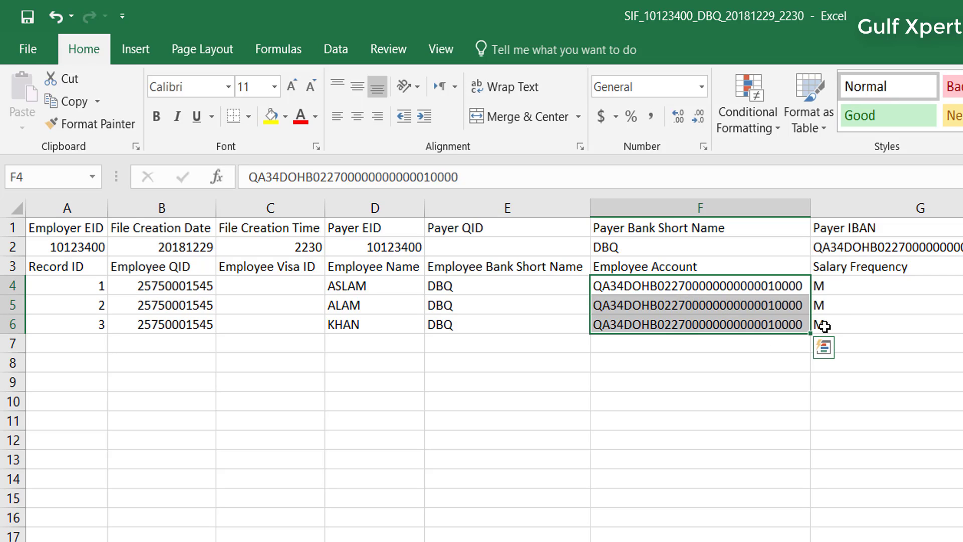
- Examine the Salary Frequency header in G3 and the frequency codes in the rows beneath it
click(874, 271)
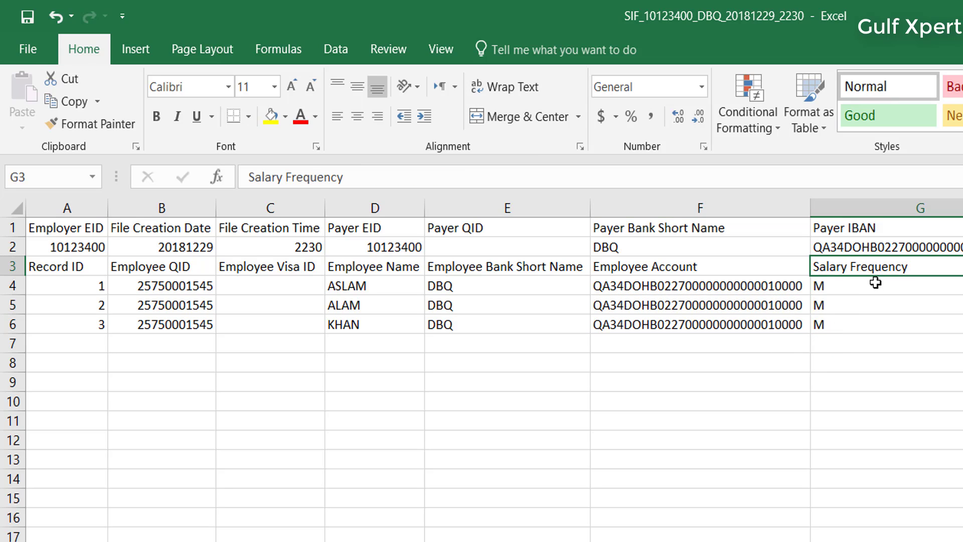
click(865, 286)
drag(867, 300, 868, 322)
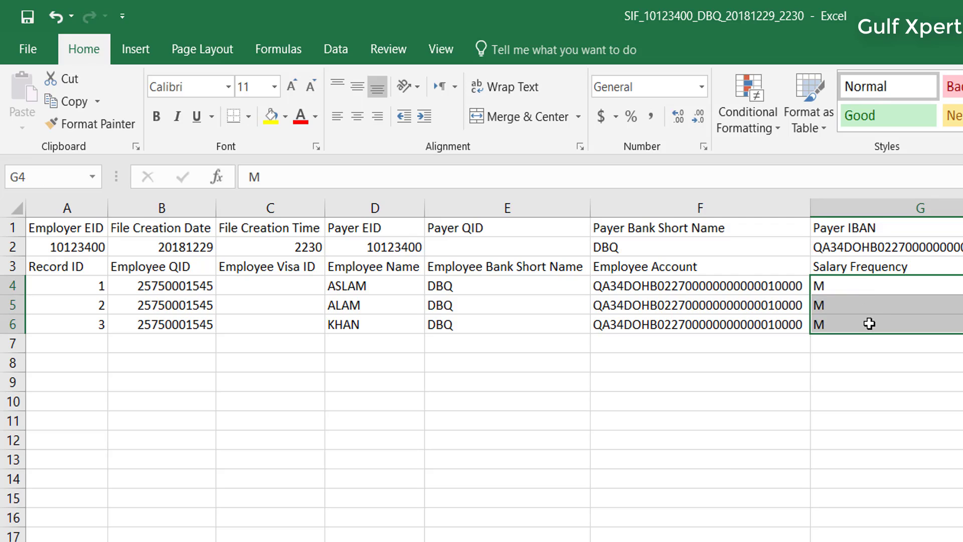
click(868, 287)
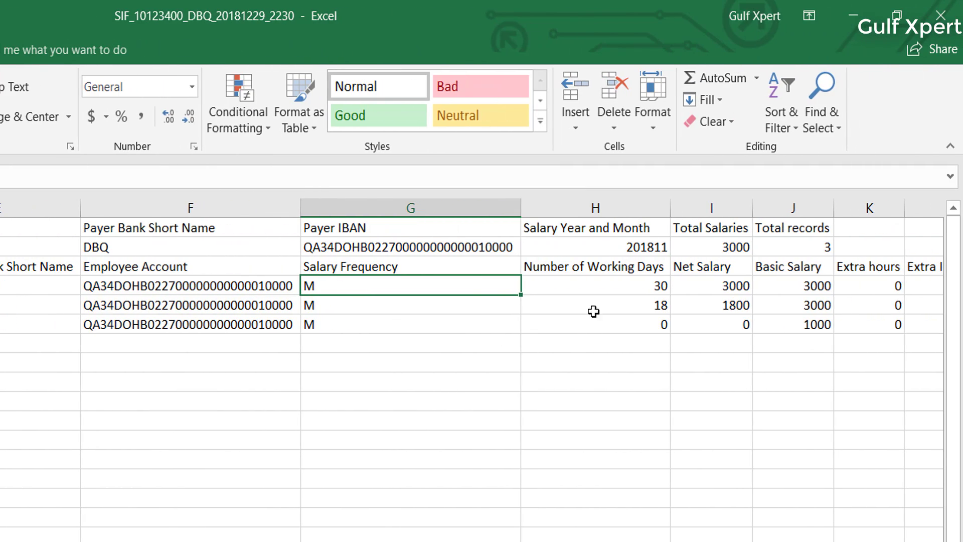
- Review the Number of Working Days entries in H4 to H6 for the three employees
click(313, 292)
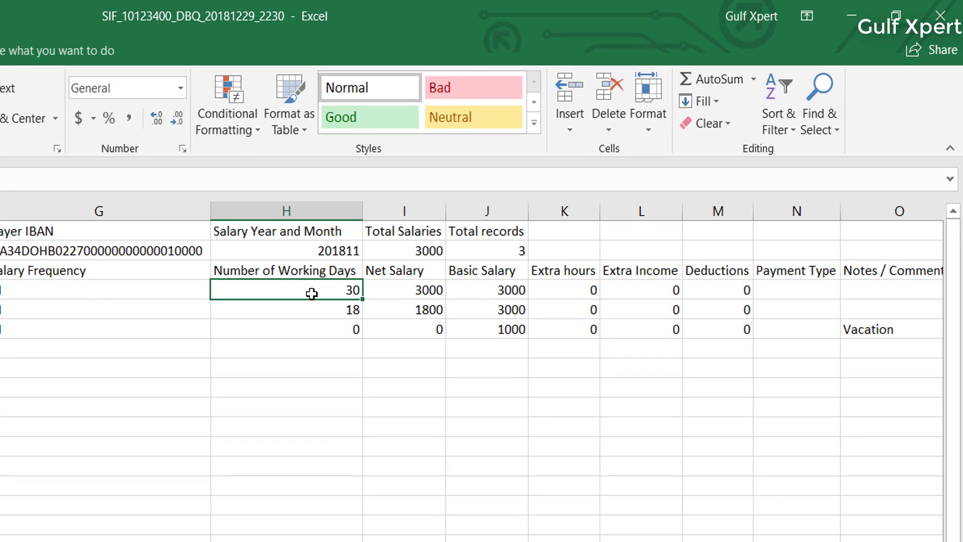
drag(312, 290, 307, 334)
click(305, 290)
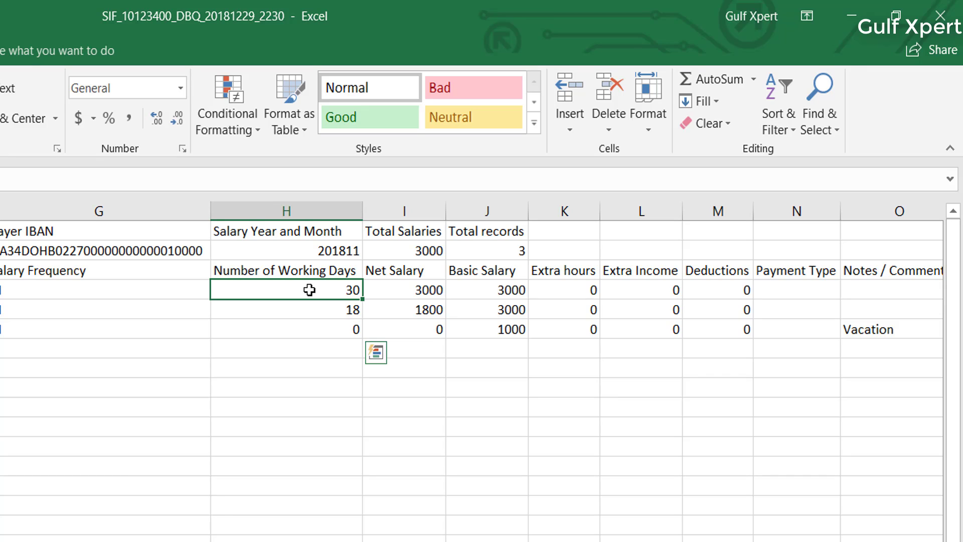
drag(305, 289, 305, 327)
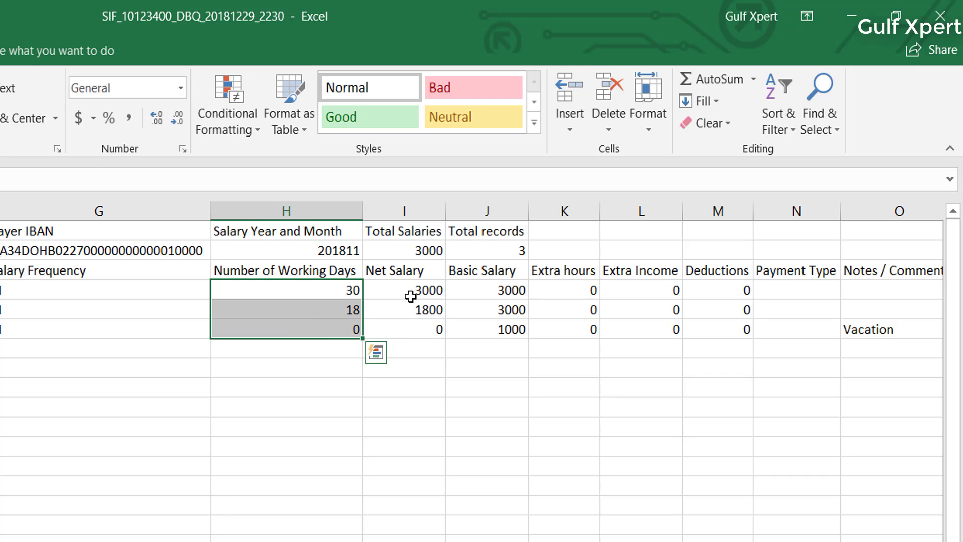
drag(319, 291, 316, 326)
- Examine the Net Salary entries in I4 to I6, checking each employee's amount in turn
drag(396, 288, 395, 339)
click(400, 290)
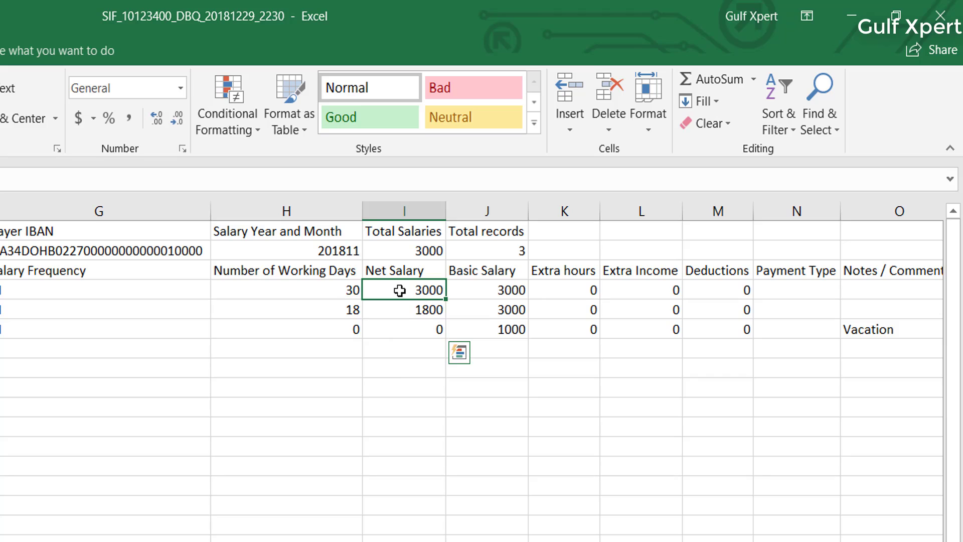
click(400, 308)
click(400, 287)
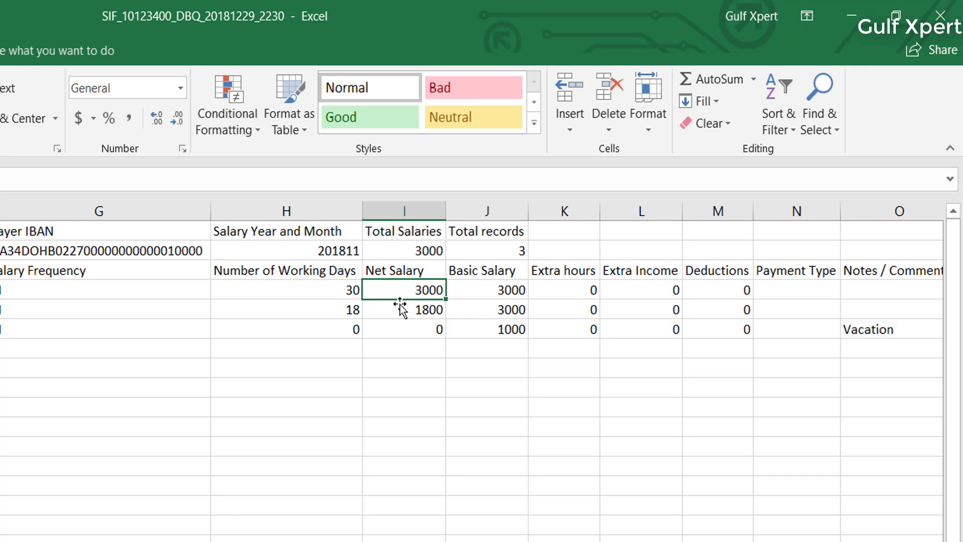
click(399, 308)
click(399, 328)
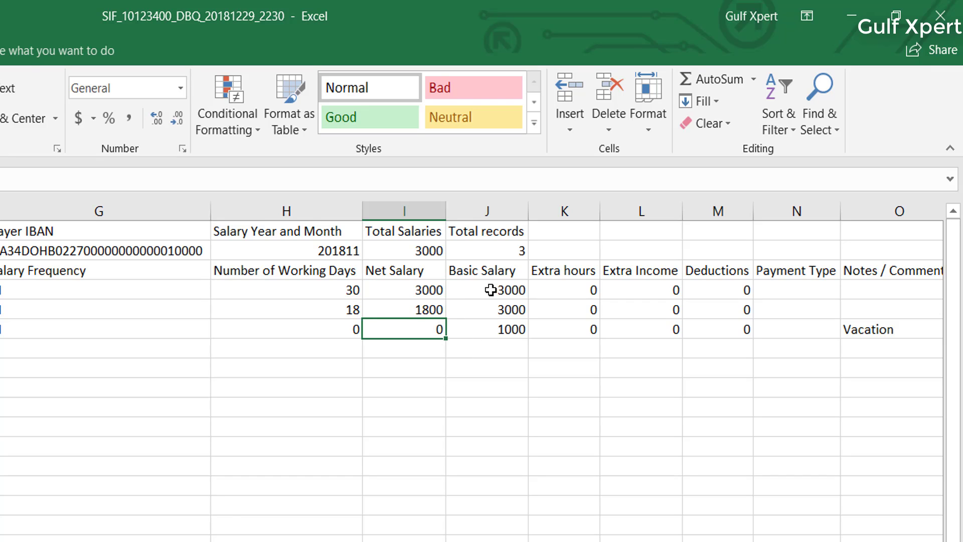
- Review the Basic Salary entries in J4 to J6 for the three employee records
drag(491, 290, 489, 335)
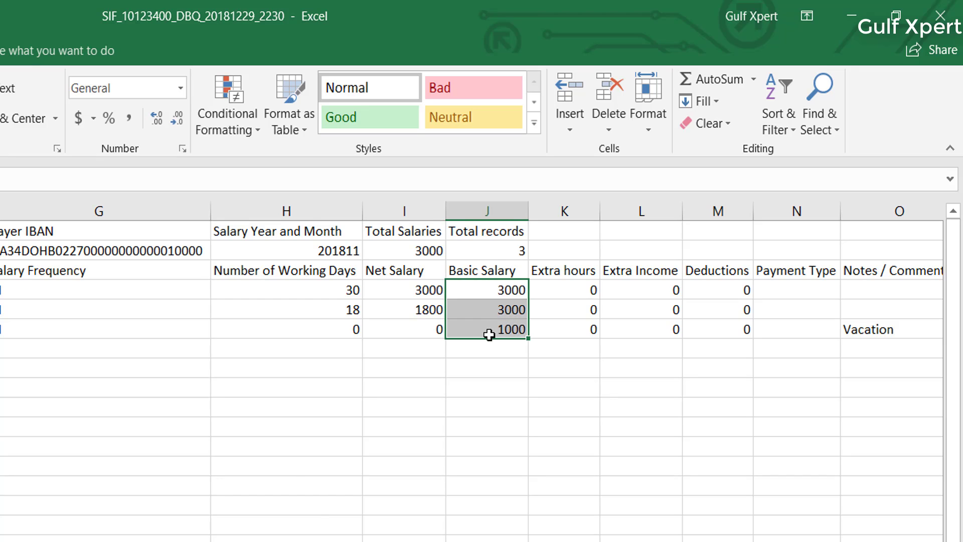
click(478, 350)
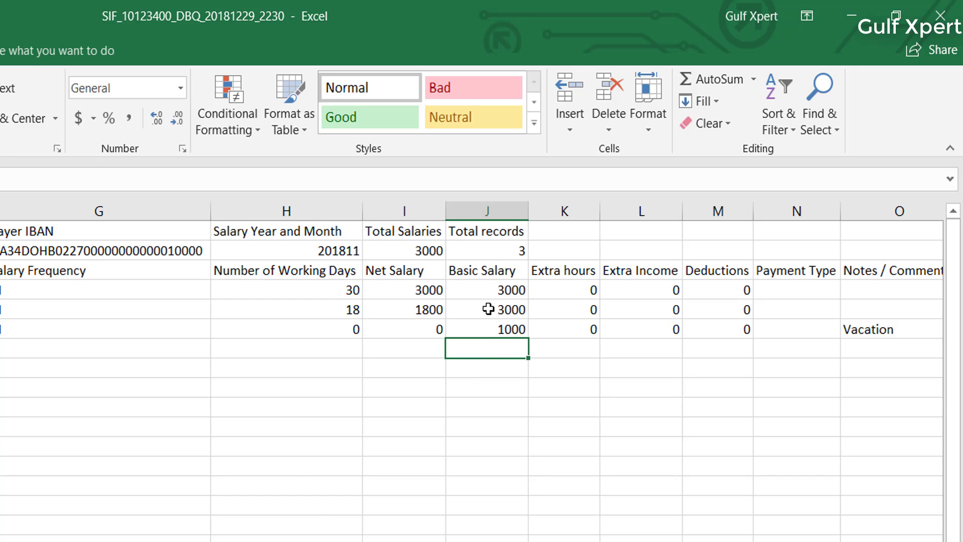
drag(486, 290, 488, 332)
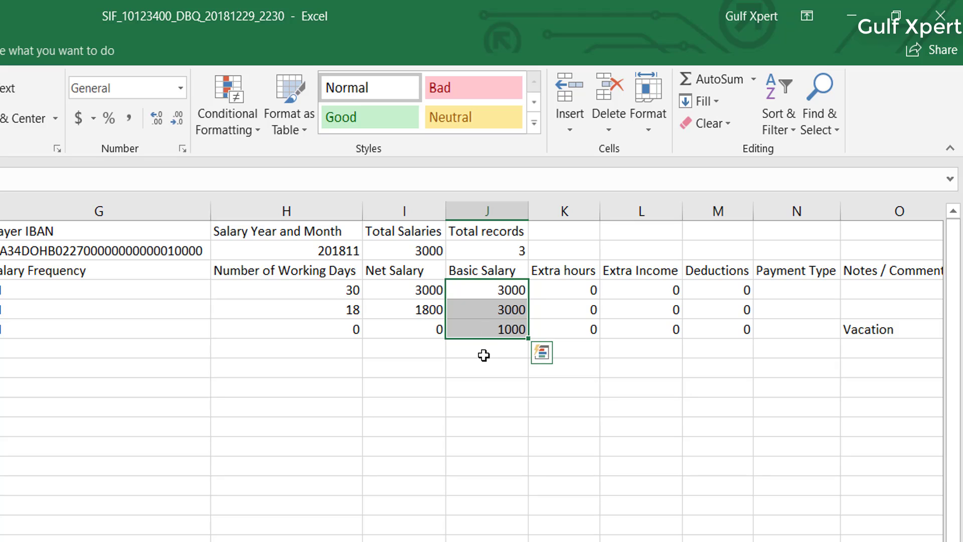
click(484, 355)
drag(492, 288, 492, 334)
click(485, 289)
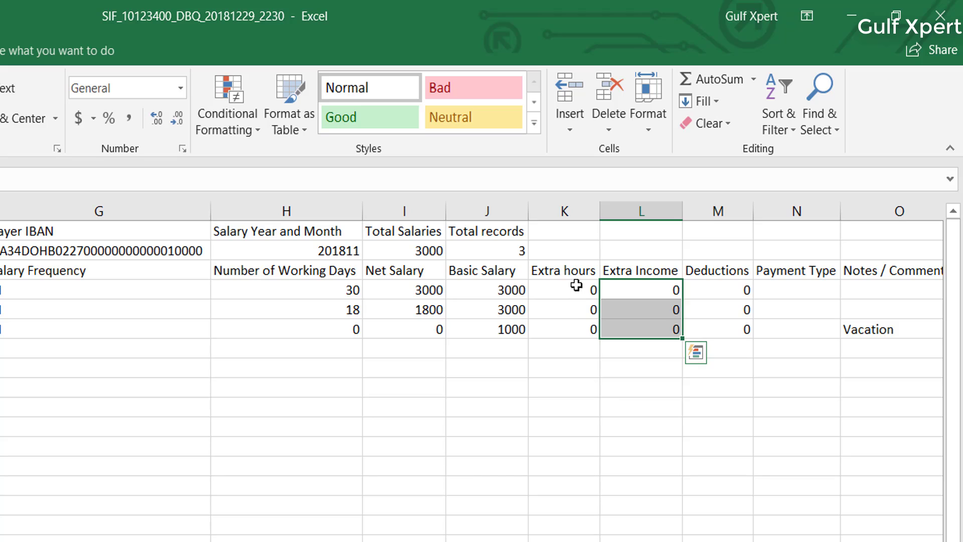
- Examine the Extra hours, Extra Income and Deductions fields of the employee records
drag(576, 285, 579, 330)
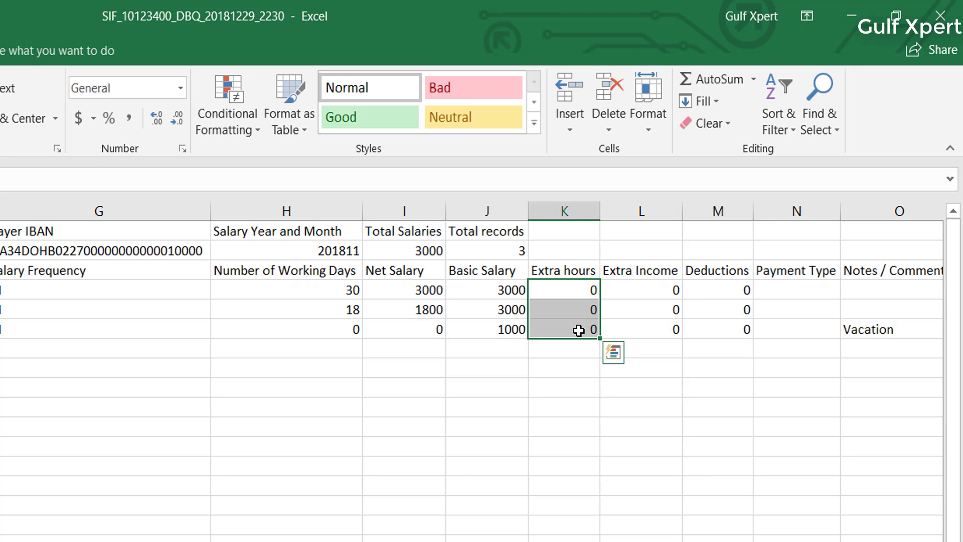
drag(639, 293, 639, 331)
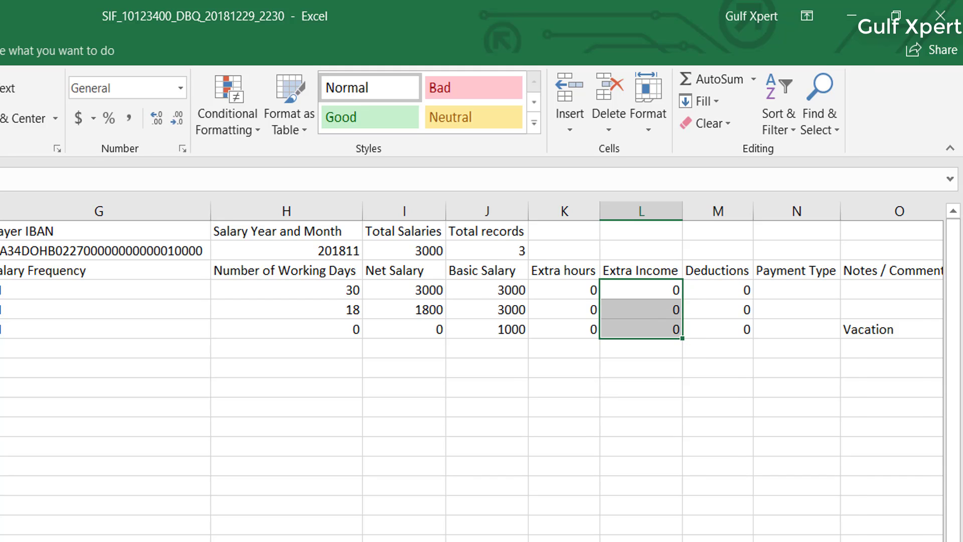
scroll(630, 290, right, 1)
click(627, 287)
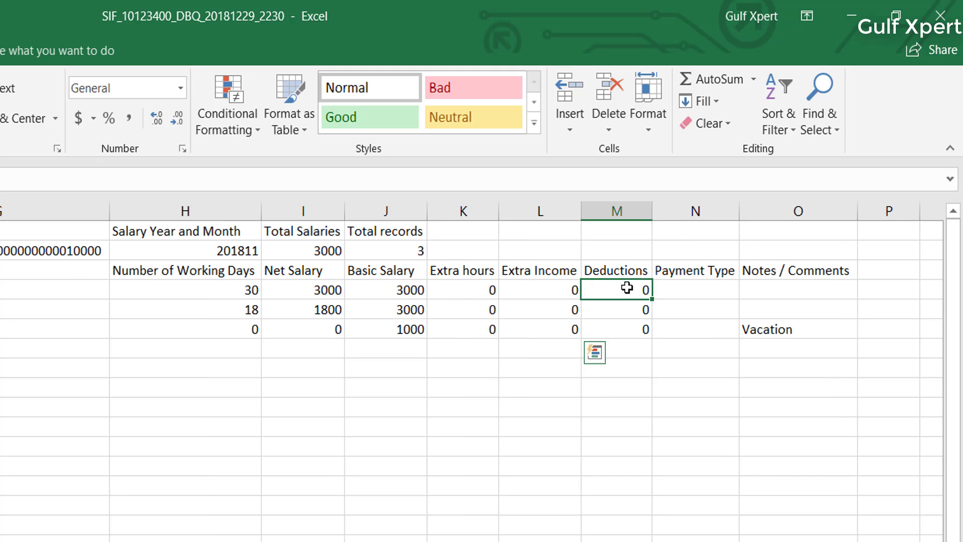
drag(627, 287, 618, 329)
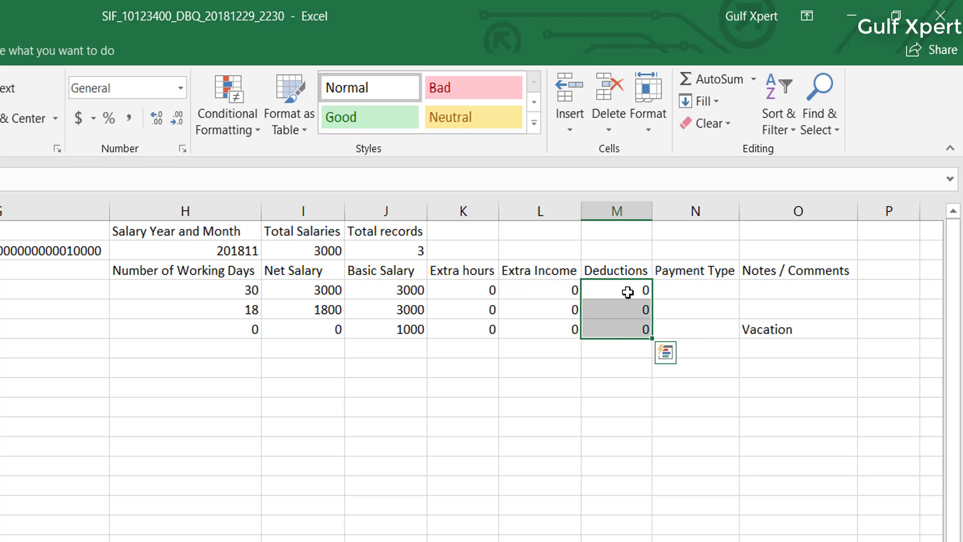
- Review the Payment Type and Notes / Comments fields for the three employee records
drag(704, 288, 693, 343)
click(691, 293)
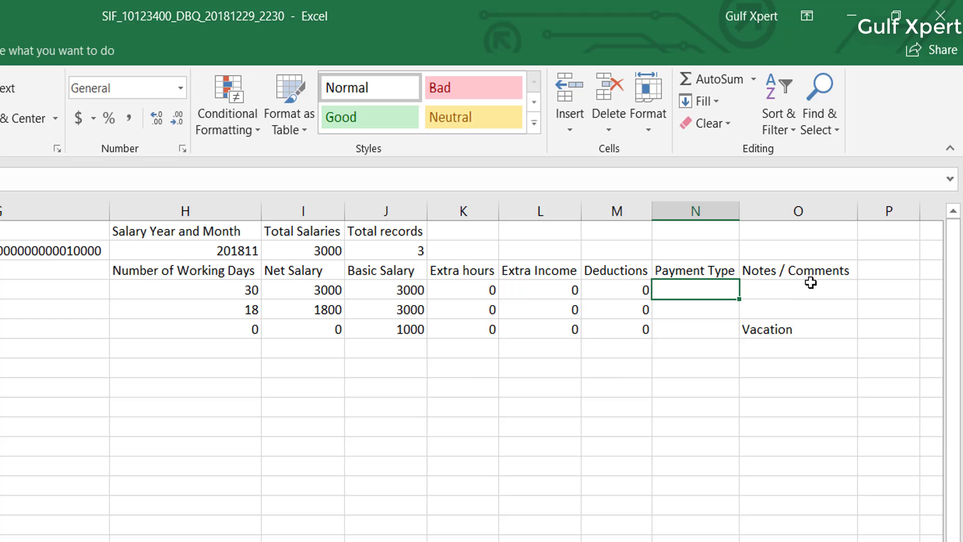
drag(791, 294, 778, 333)
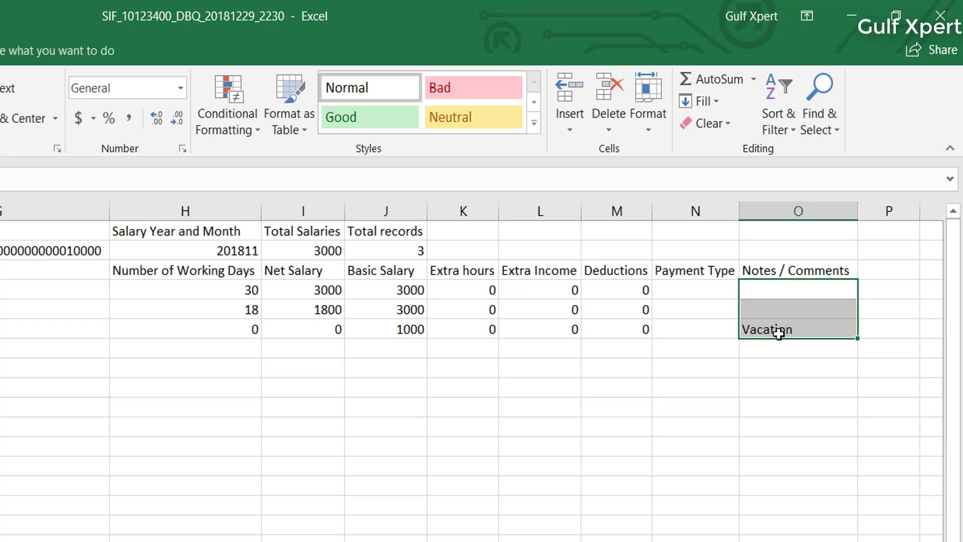
click(770, 313)
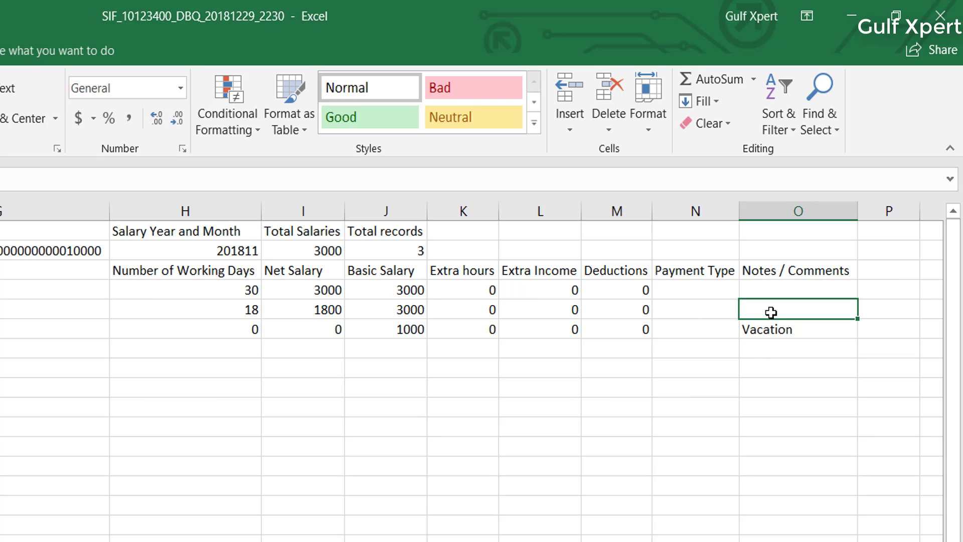
drag(775, 292, 771, 341)
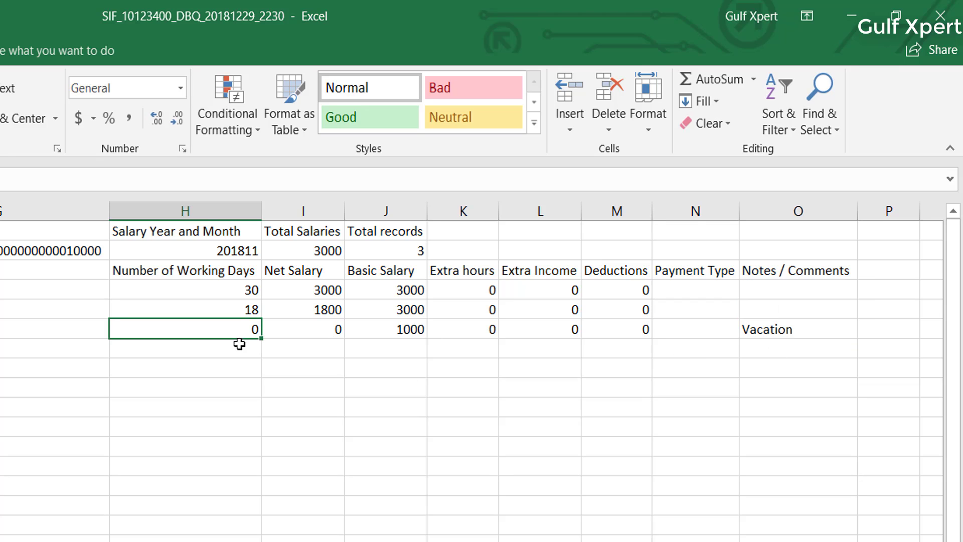
- Compare the third employee's working days with the note in O6, and revisit the working days header and the first employee's record
drag(236, 339, 476, 338)
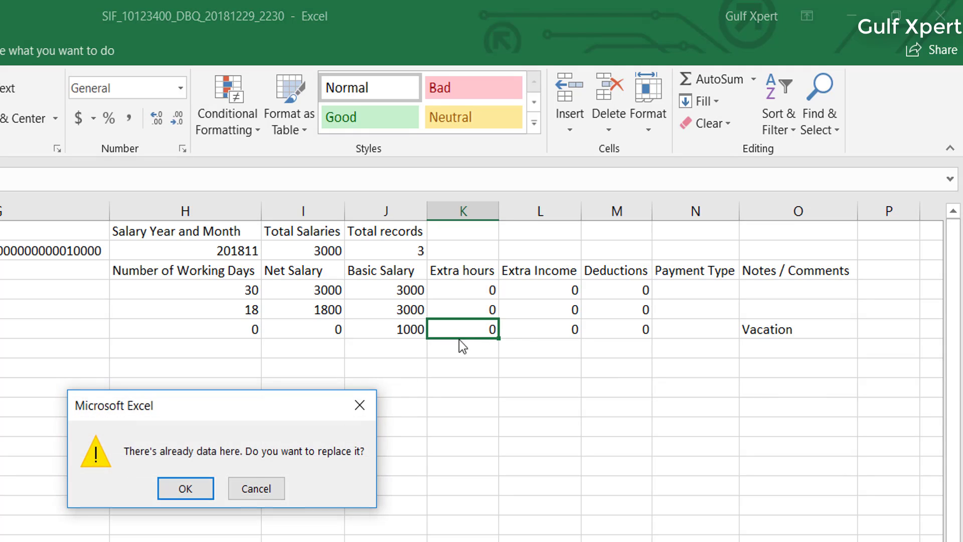
click(243, 489)
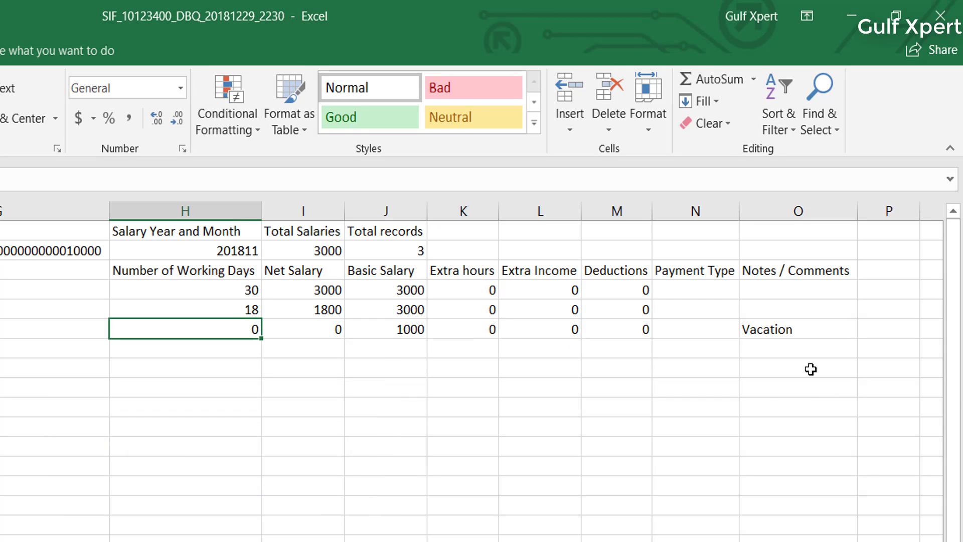
click(811, 336)
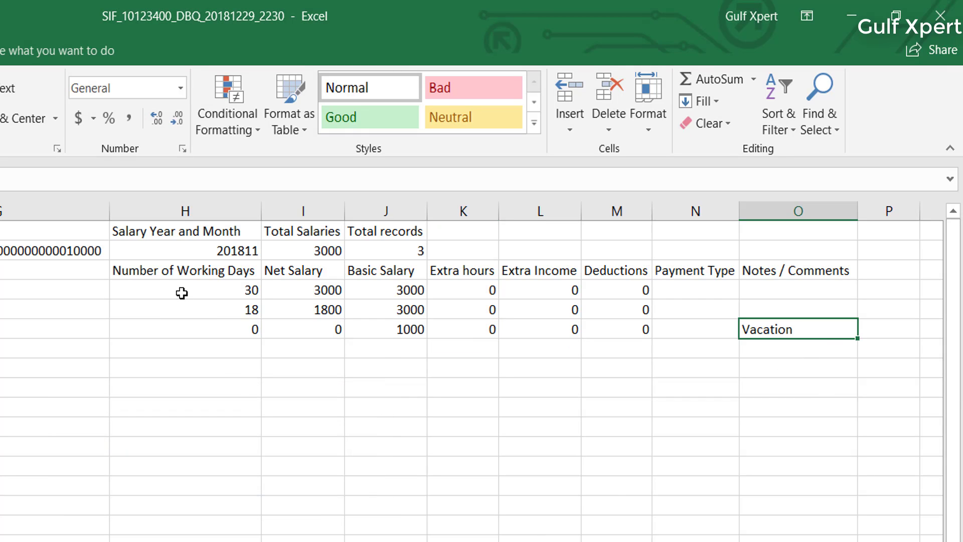
click(186, 272)
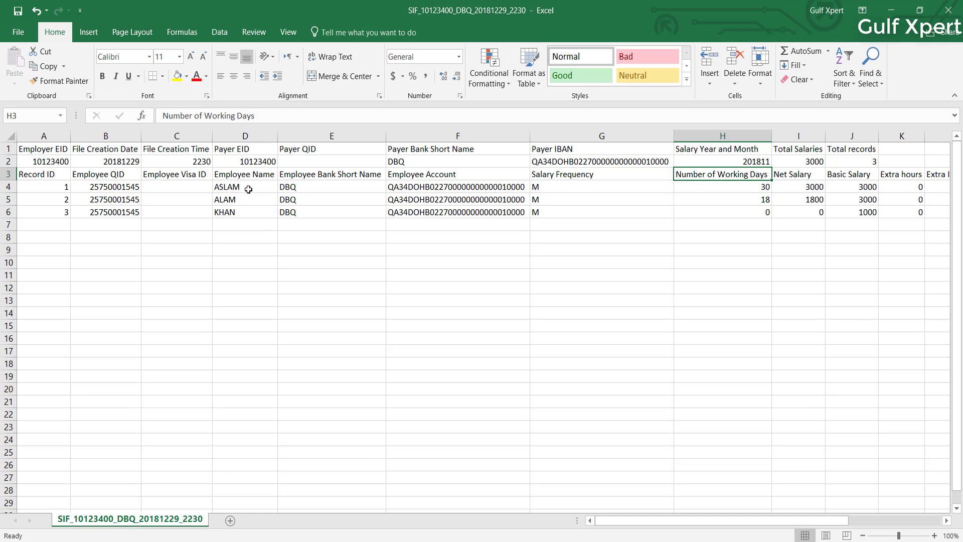
click(248, 189)
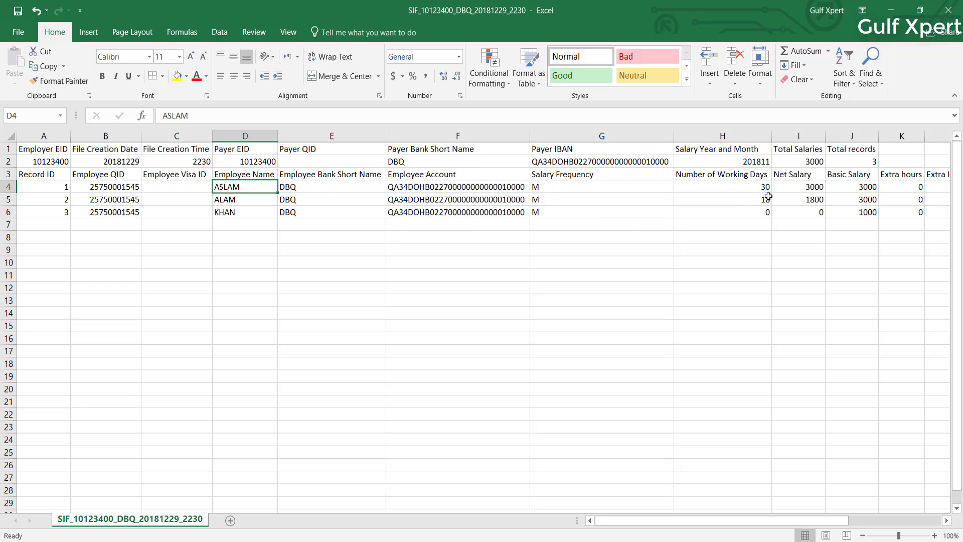
- Review the first employee's working days, basic salary and net salary in row 4
click(743, 187)
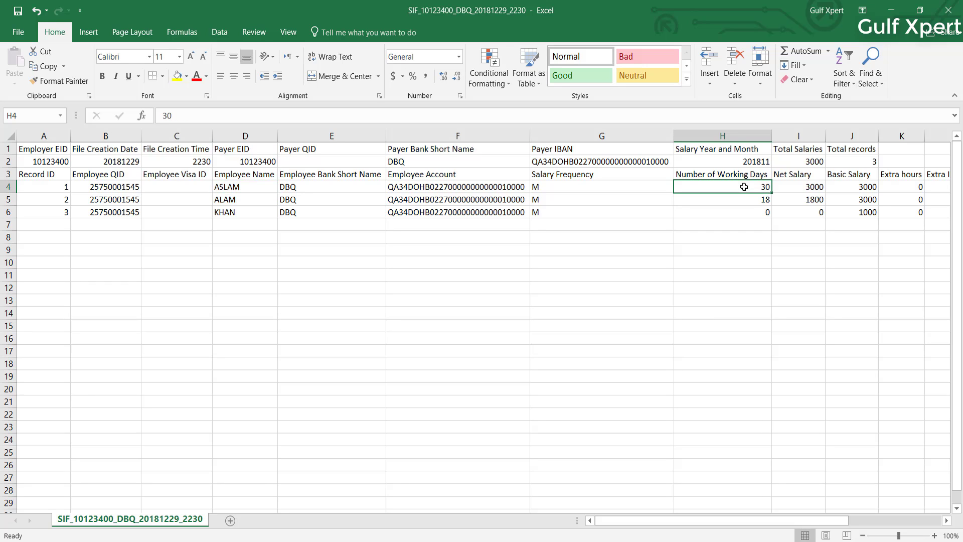
click(855, 188)
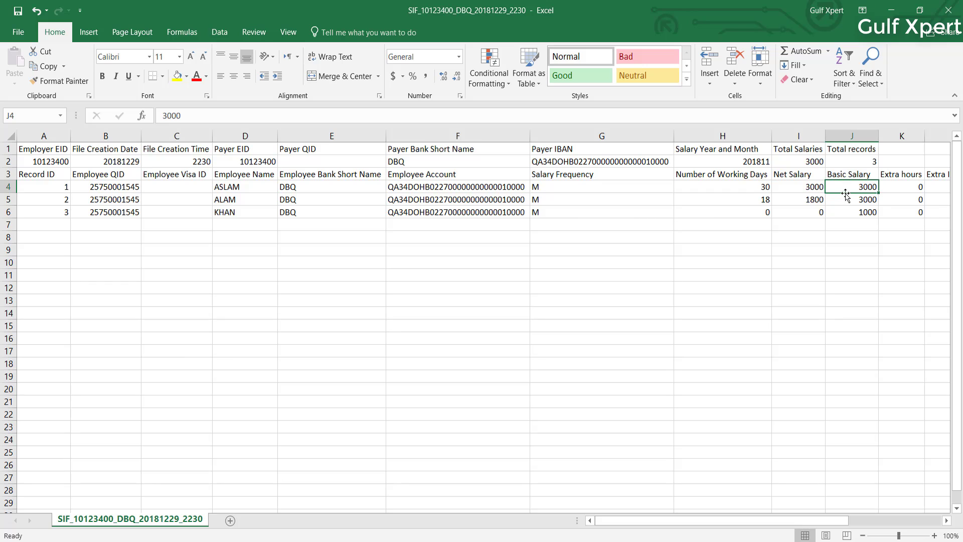
click(797, 186)
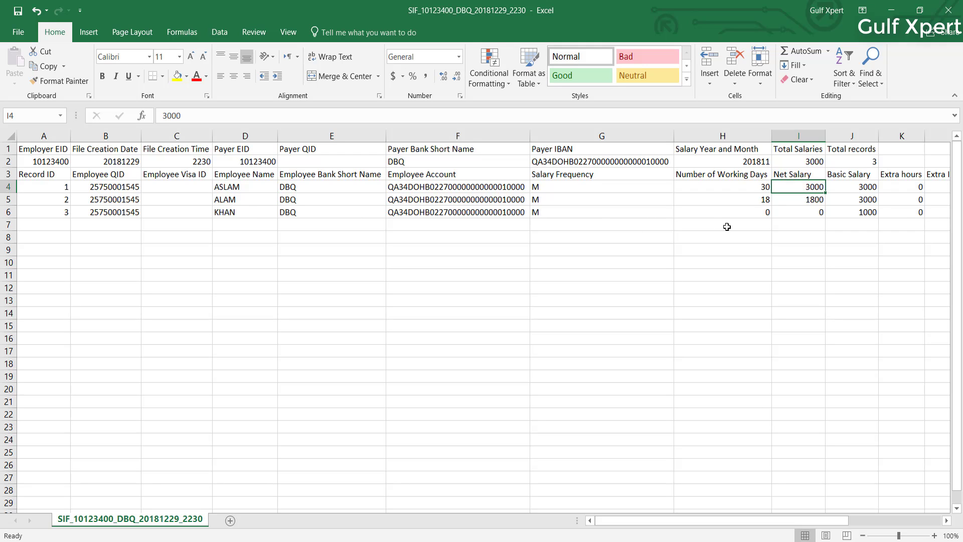
- Compare the second employee's working days and basic salary with the net salary in row 5
click(747, 202)
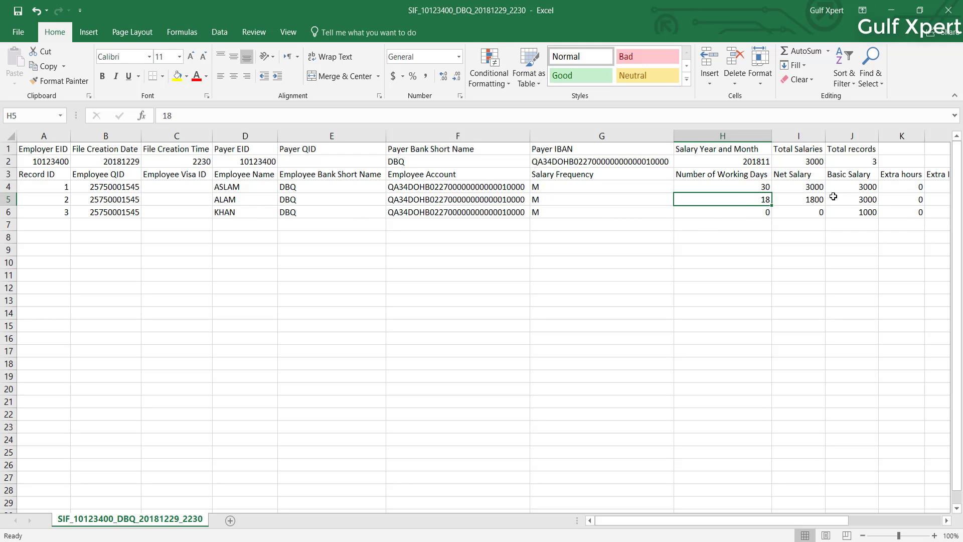
click(849, 200)
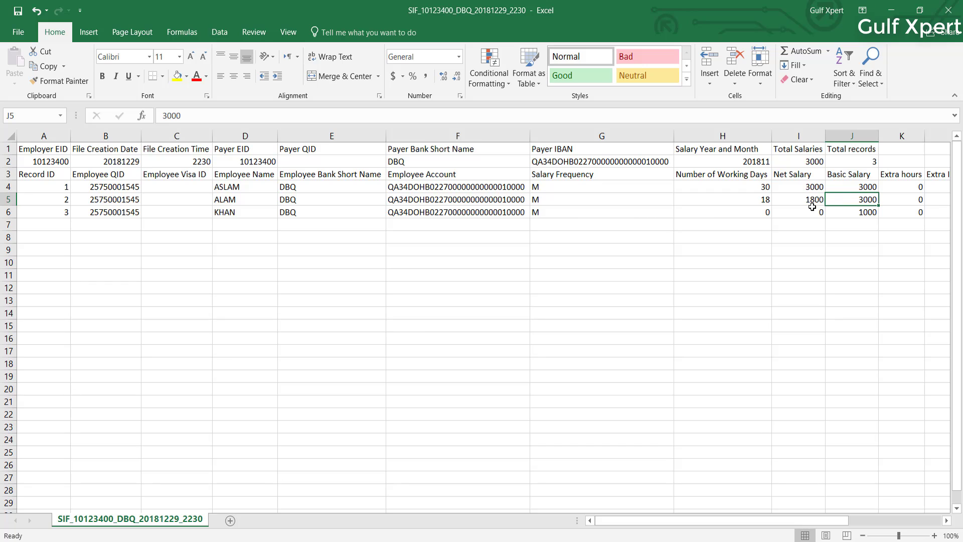
click(738, 200)
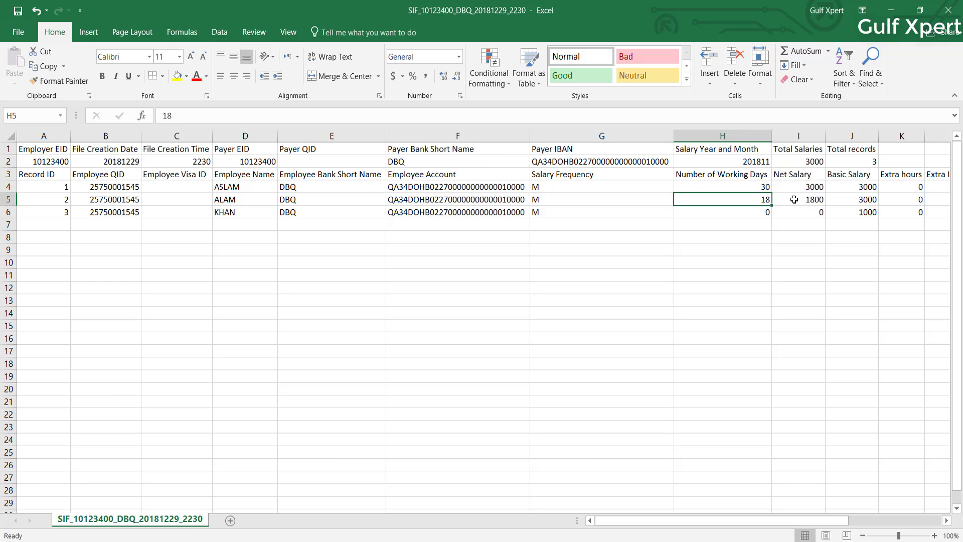
click(858, 198)
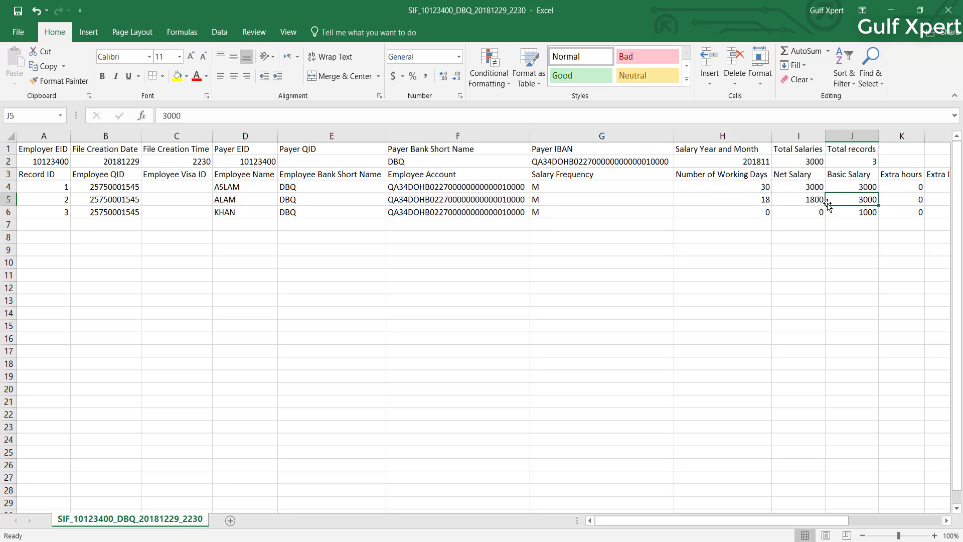
click(758, 198)
click(792, 198)
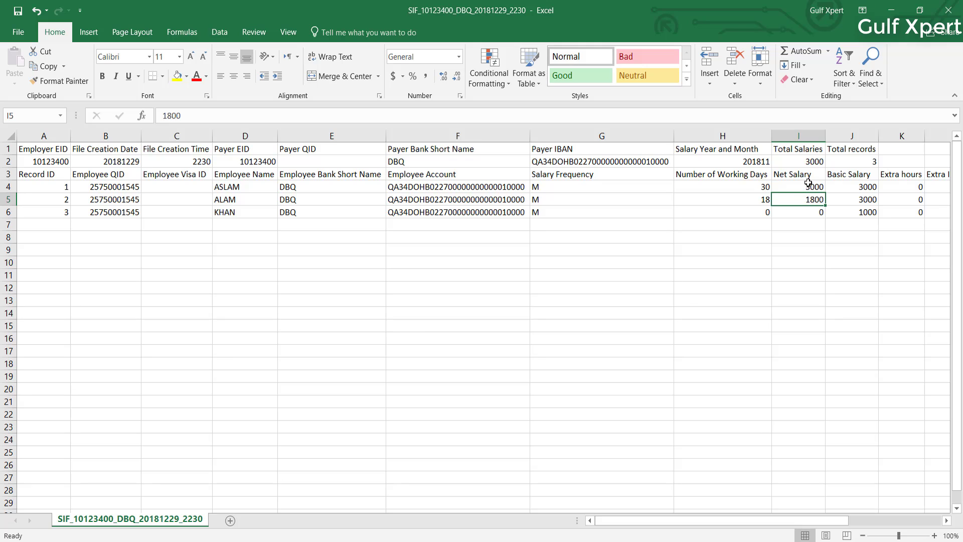
- Review the Net Salary entries in I4 to I6, and the third employee's working days and net salary
click(810, 187)
drag(810, 186, 810, 210)
click(800, 223)
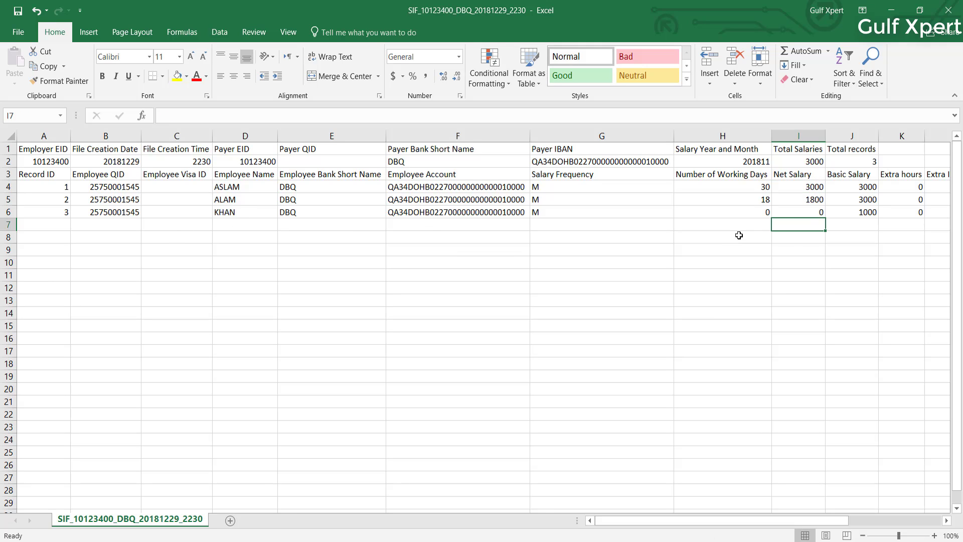
drag(795, 520, 841, 521)
scroll(612, 221, right, 1)
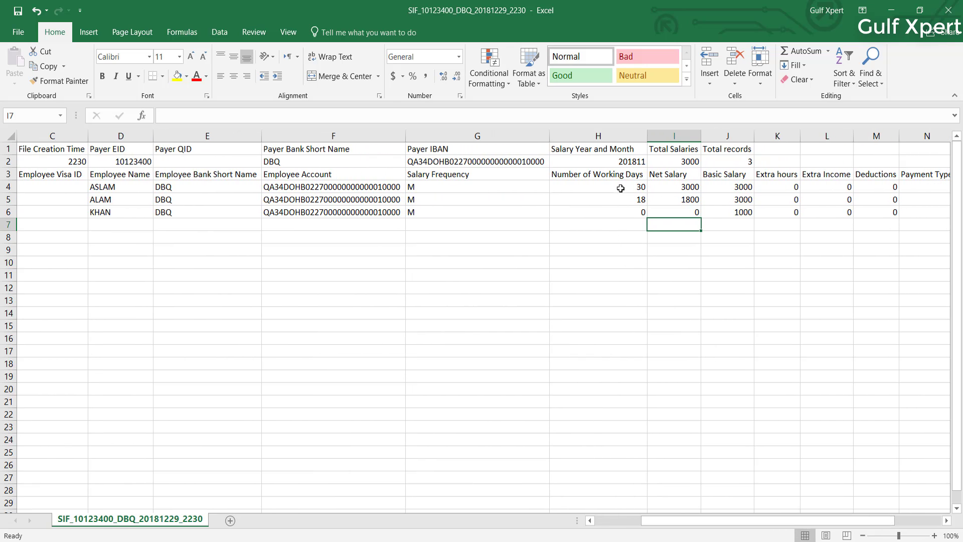
click(632, 210)
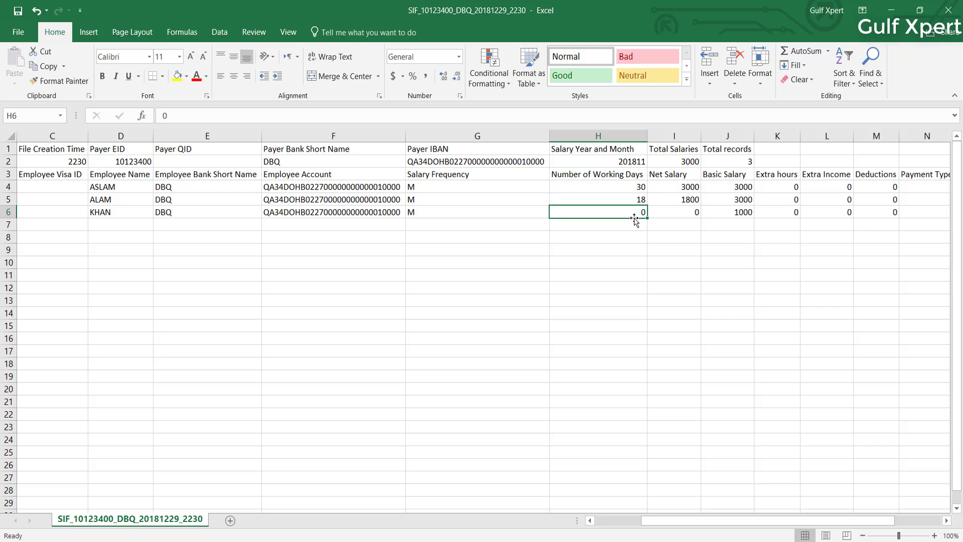
click(684, 212)
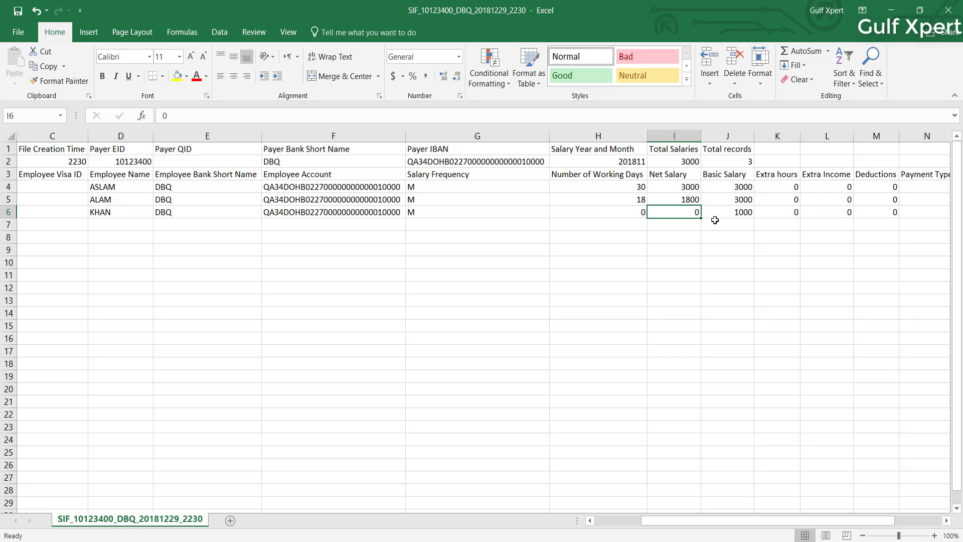
- Examine the employee records' numeric fields from Number of Working Days to Deductions, H4 to M6
drag(354, 223, 359, 378)
drag(52, 223, 524, 285)
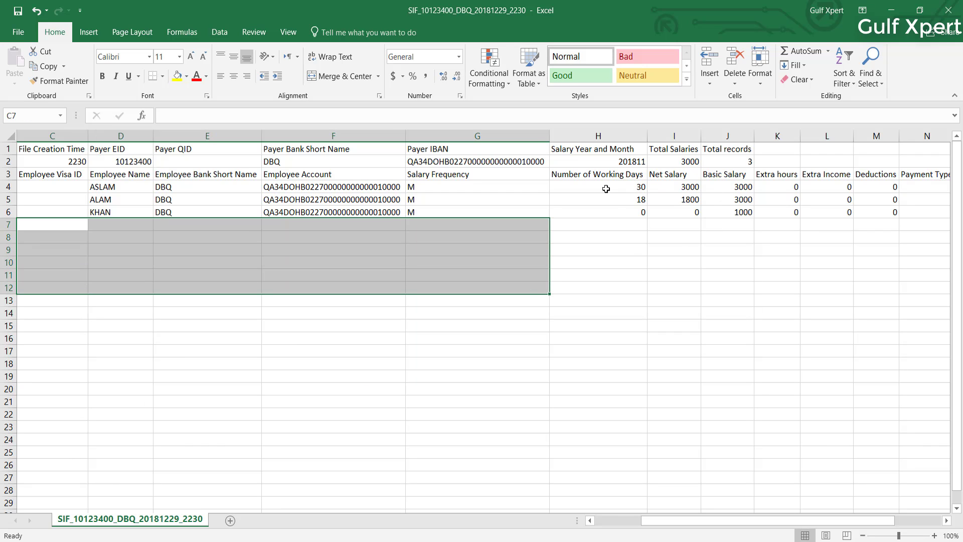
drag(606, 188, 890, 212)
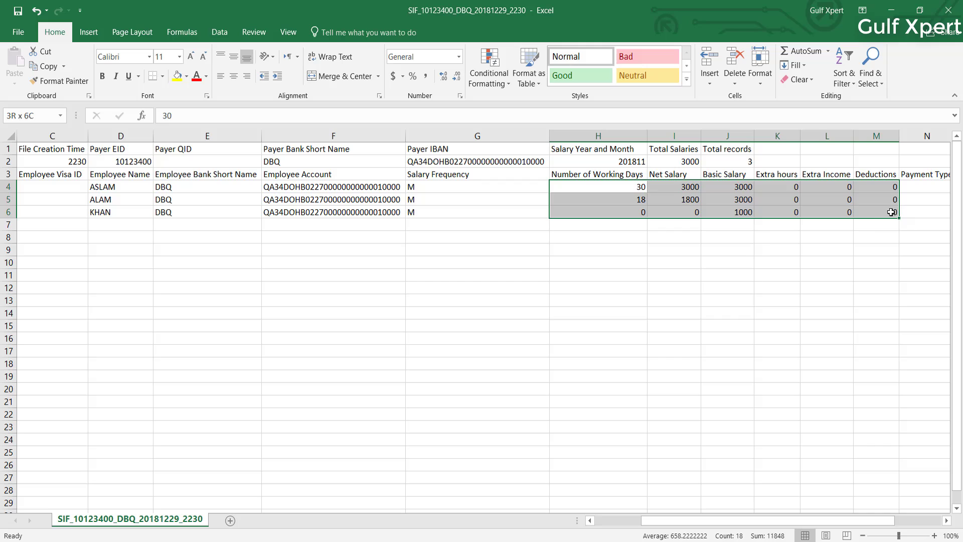
click(667, 251)
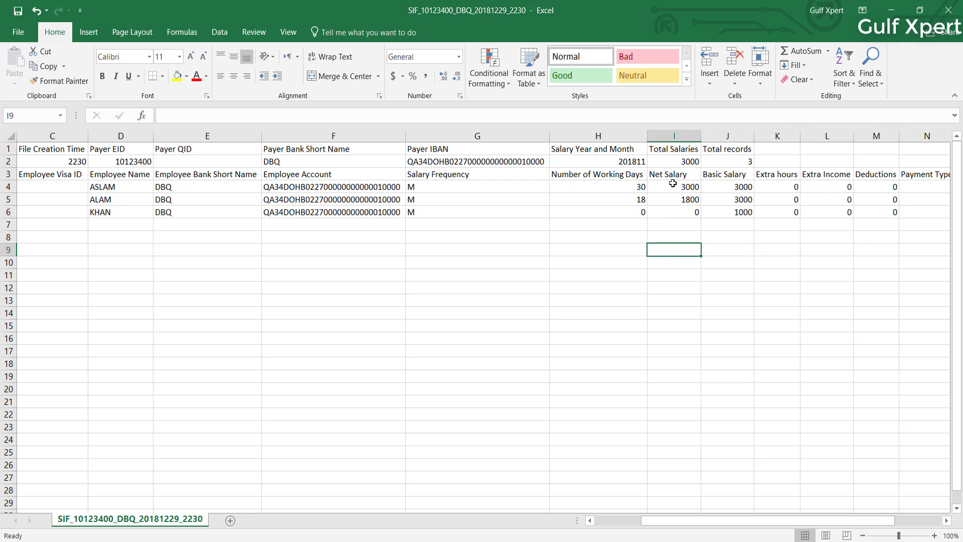
- Sum the three employees' net salaries from I4 to I6 with AutoSum, placing the total in I7
drag(675, 189, 675, 220)
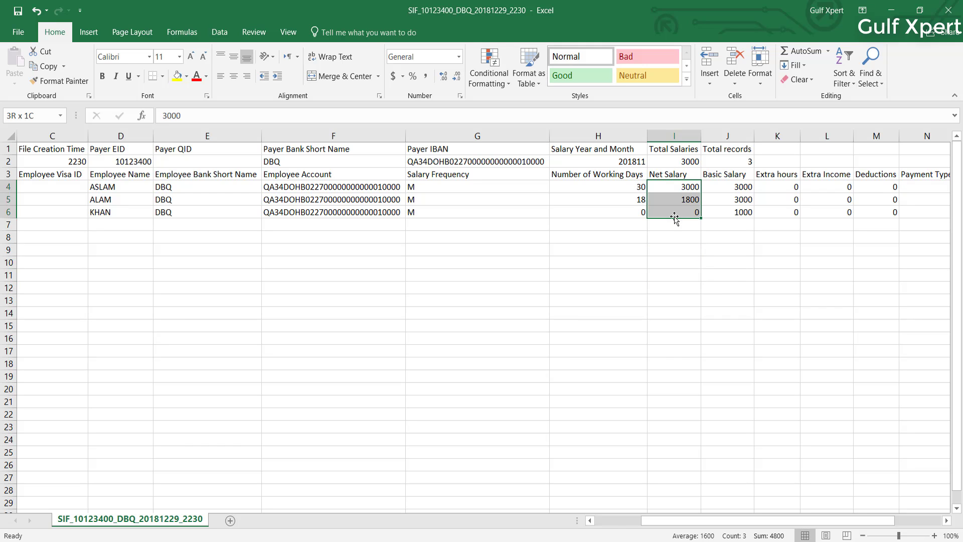
click(801, 52)
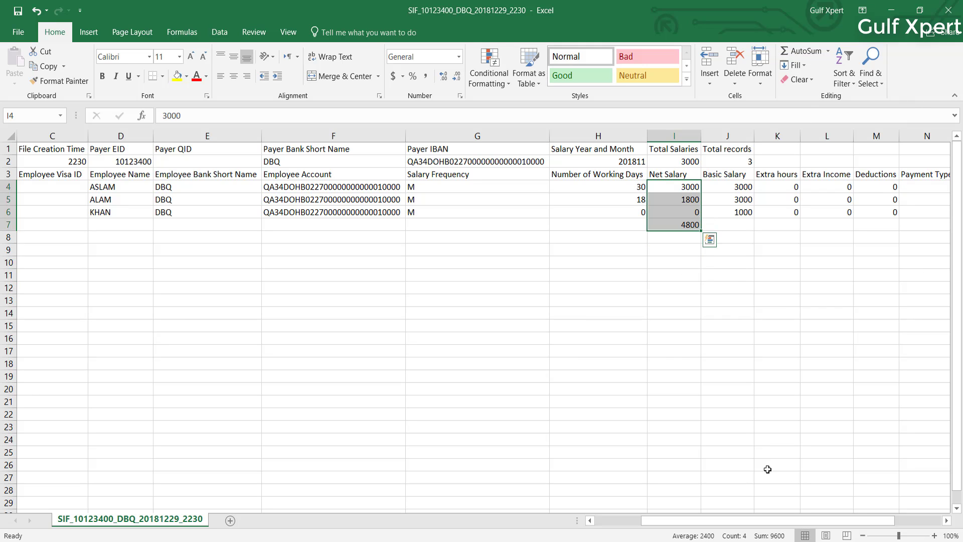
click(686, 238)
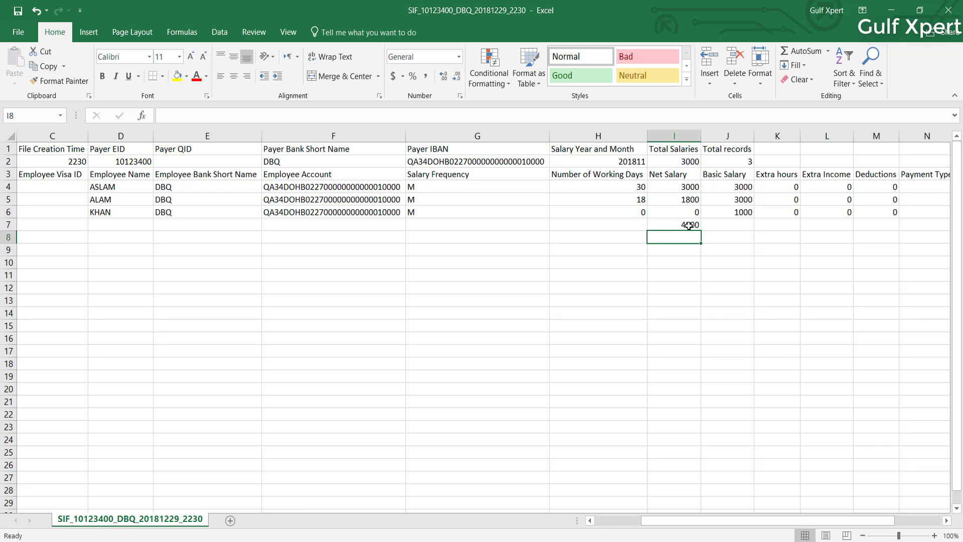
click(689, 225)
- Set the Total Salaries value in I2 to 4800
click(676, 161)
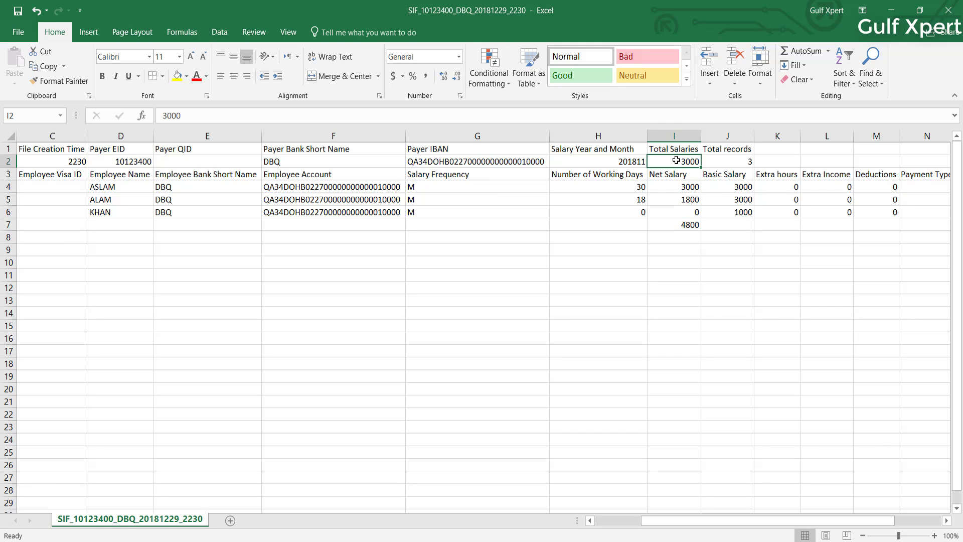
text(4)
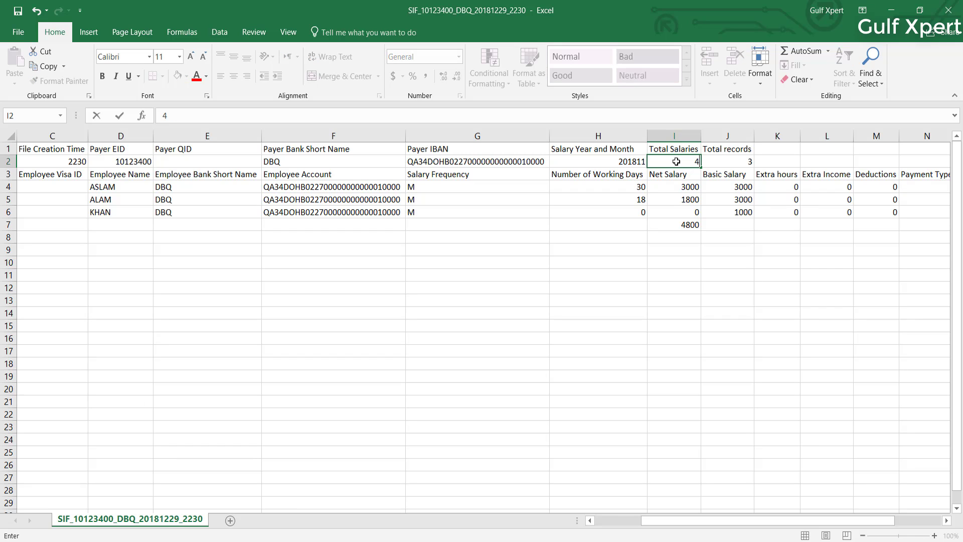
text(80)
text(0)
click(598, 250)
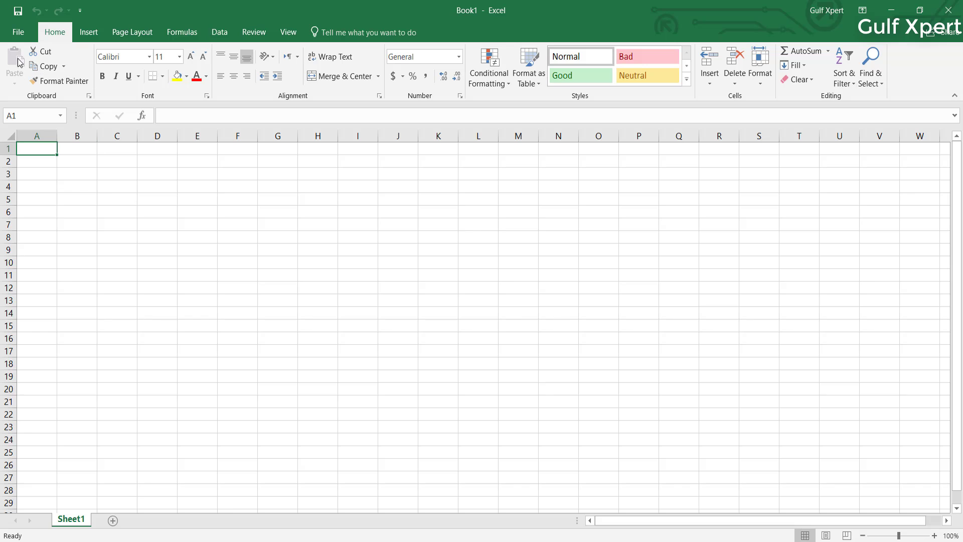
- Begin saving the blank workbook Book1 to the Desktop under the file name sif
click(19, 32)
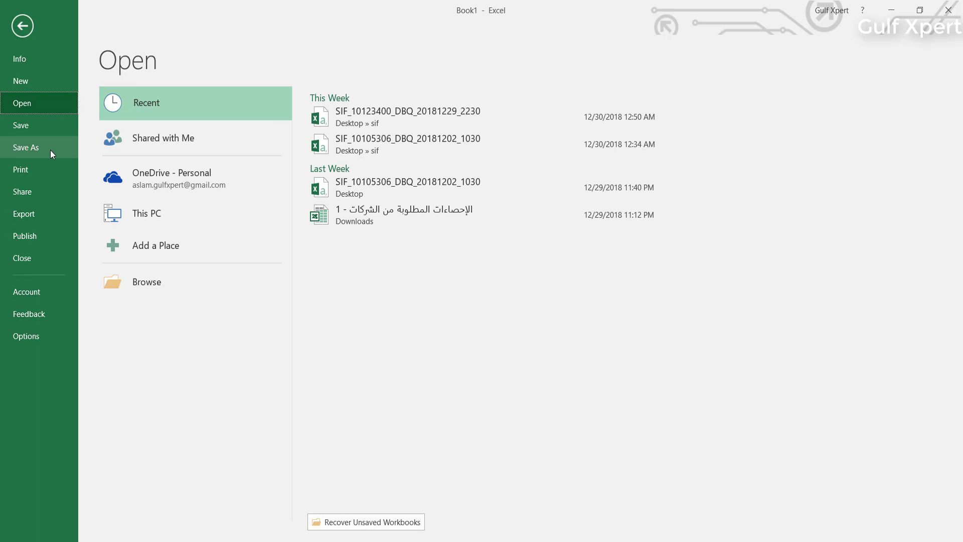
click(50, 149)
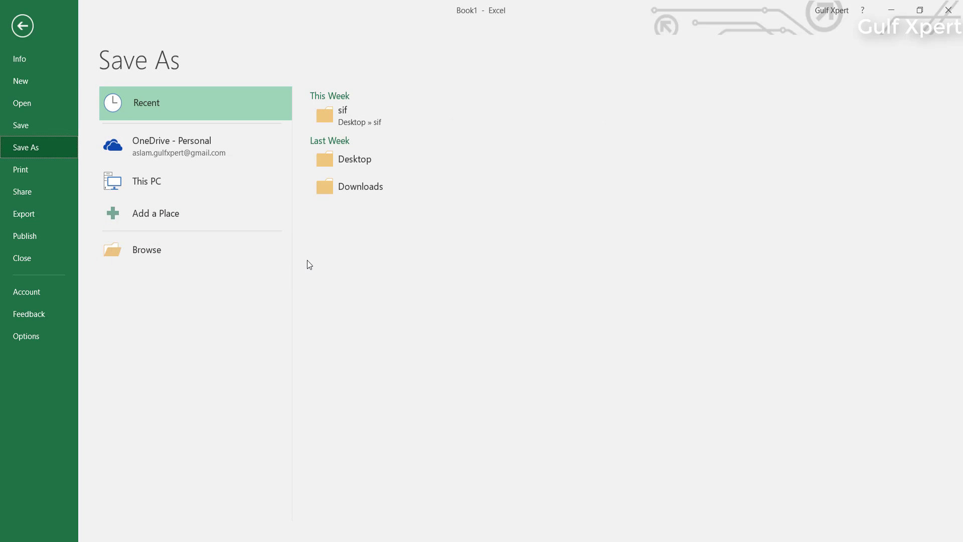
click(367, 160)
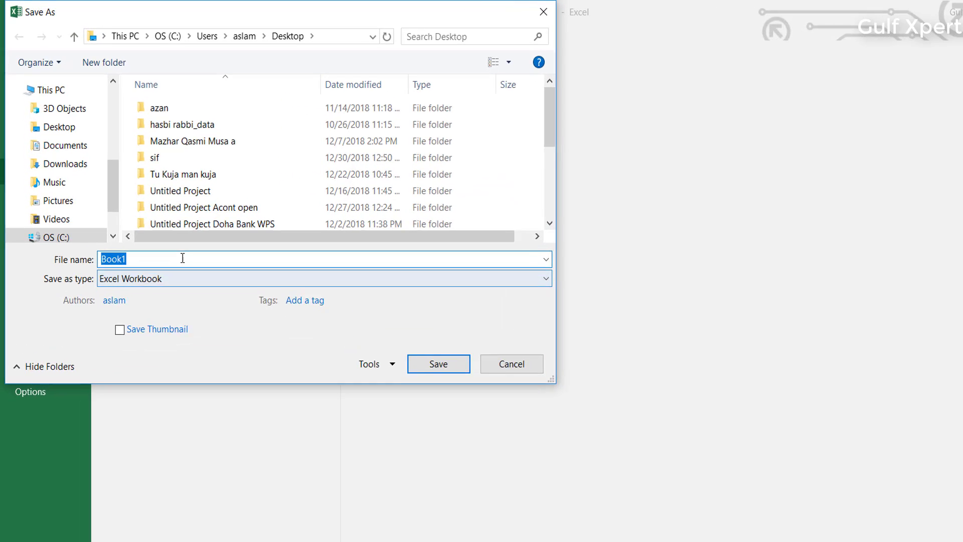
text(si)
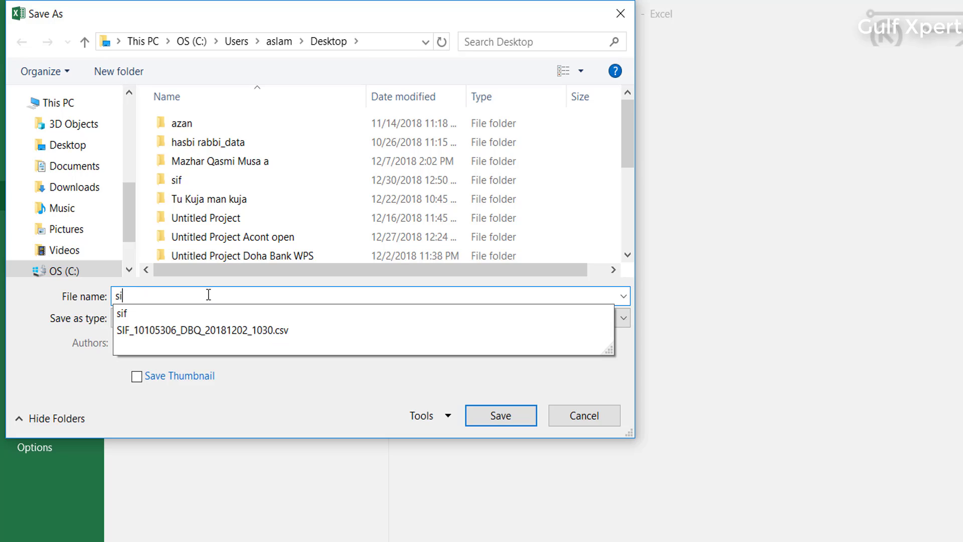
text(f)
click(257, 420)
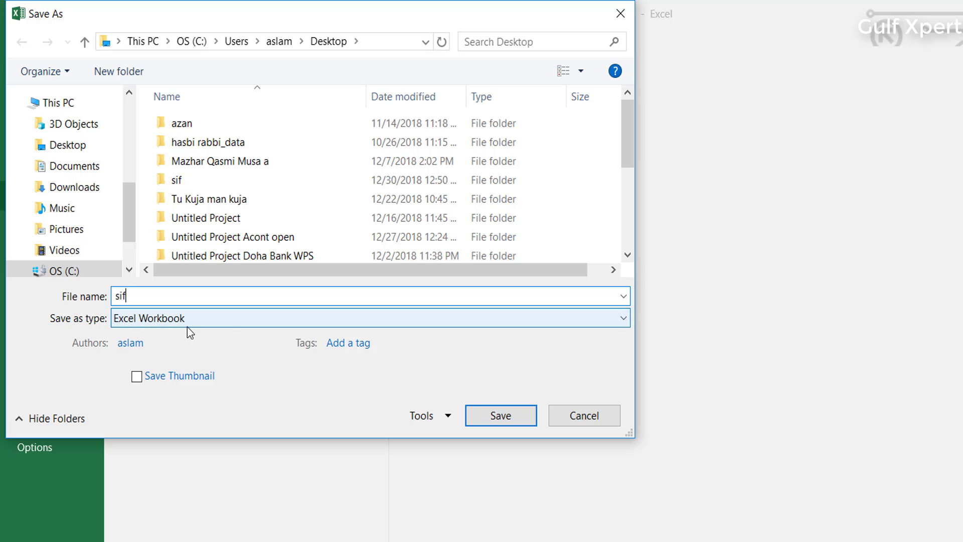
- Choose CSV (Comma delimited) as the file type, save the file to the Desktop, and return to the sif workbook
click(228, 320)
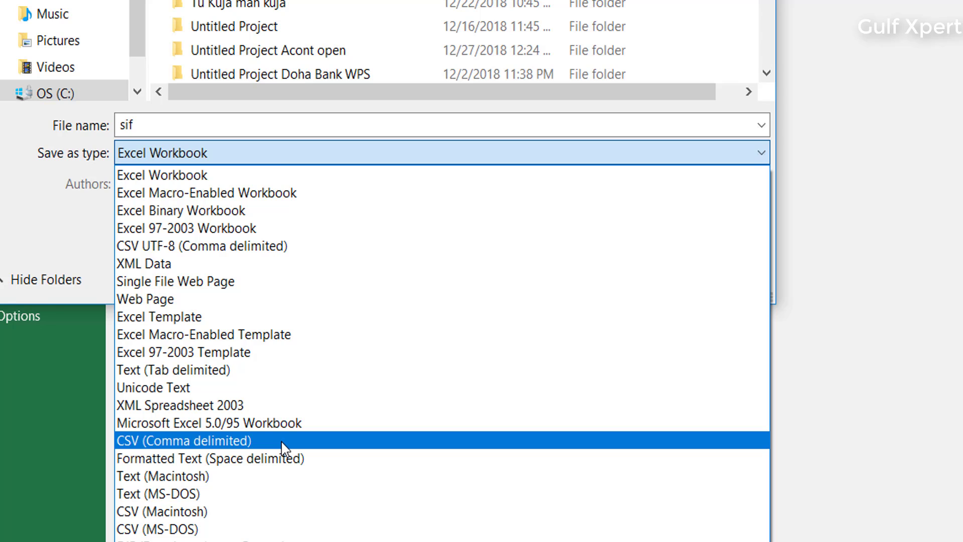
click(282, 441)
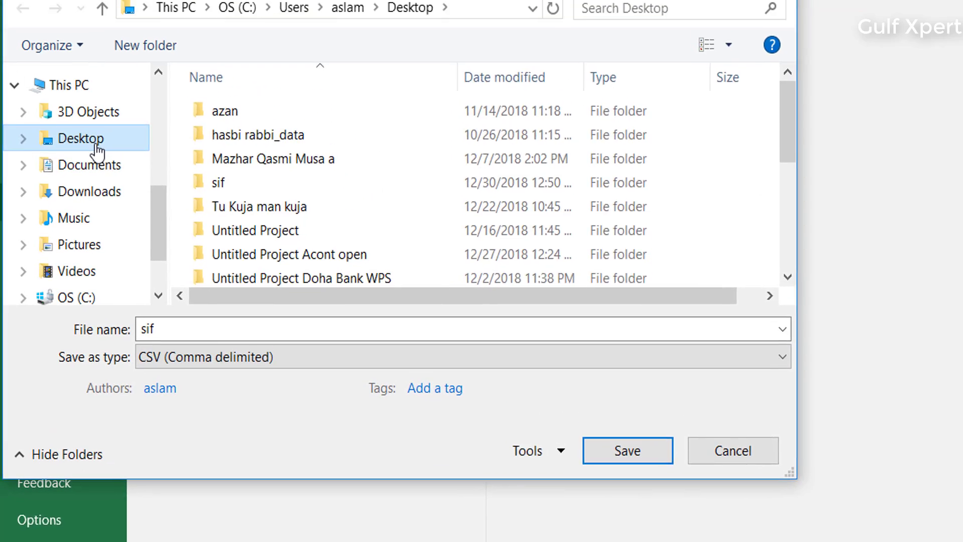
click(65, 150)
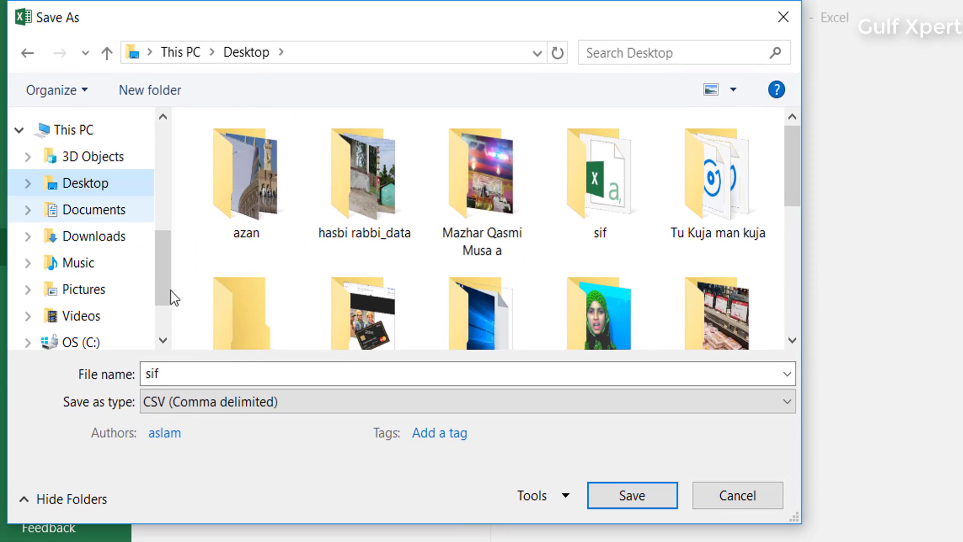
click(655, 502)
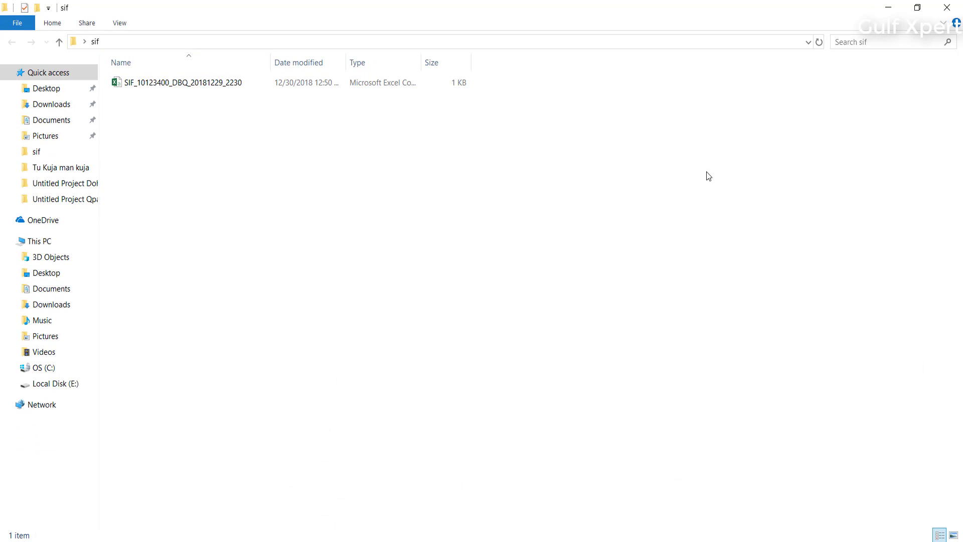
click(887, 9)
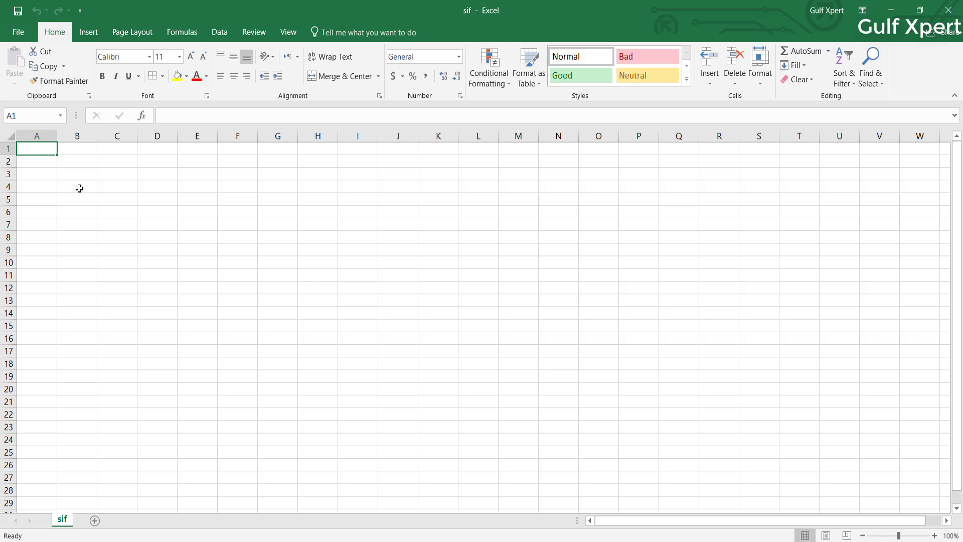
key(Down)
key(Right)
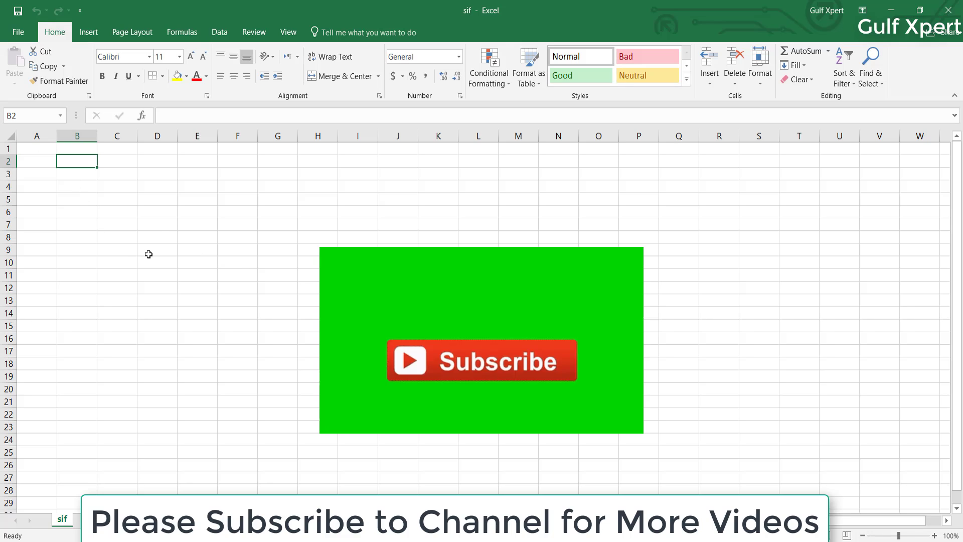
click(39, 150)
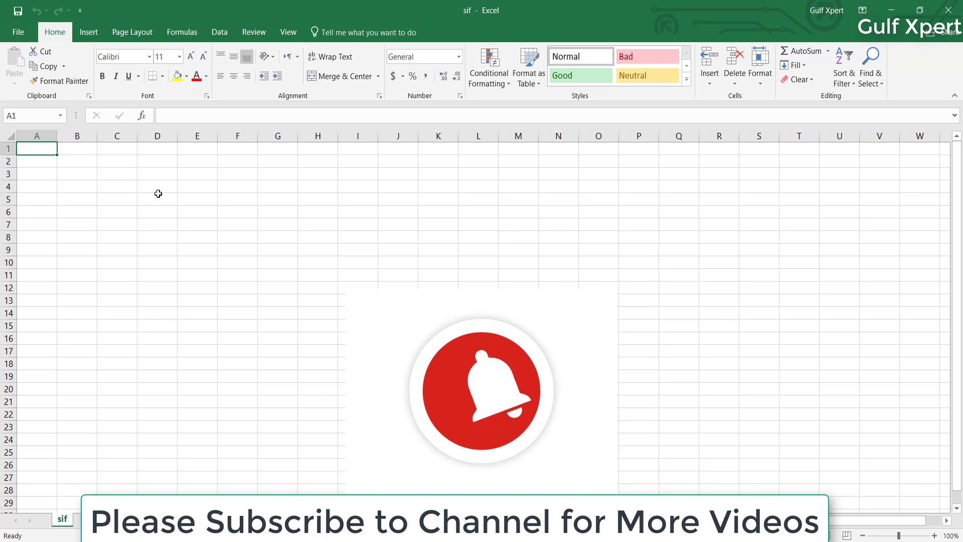
click(87, 150)
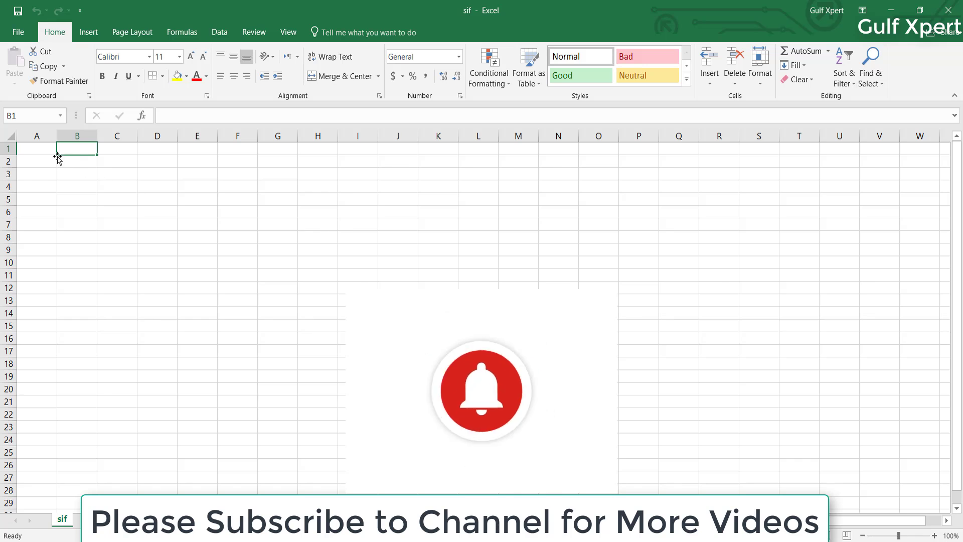
drag(52, 150, 647, 479)
click(720, 374)
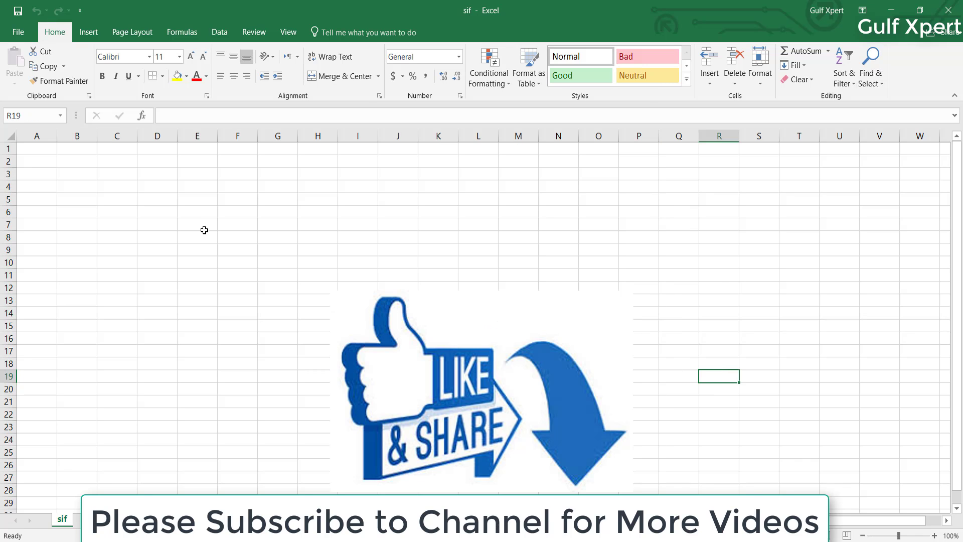